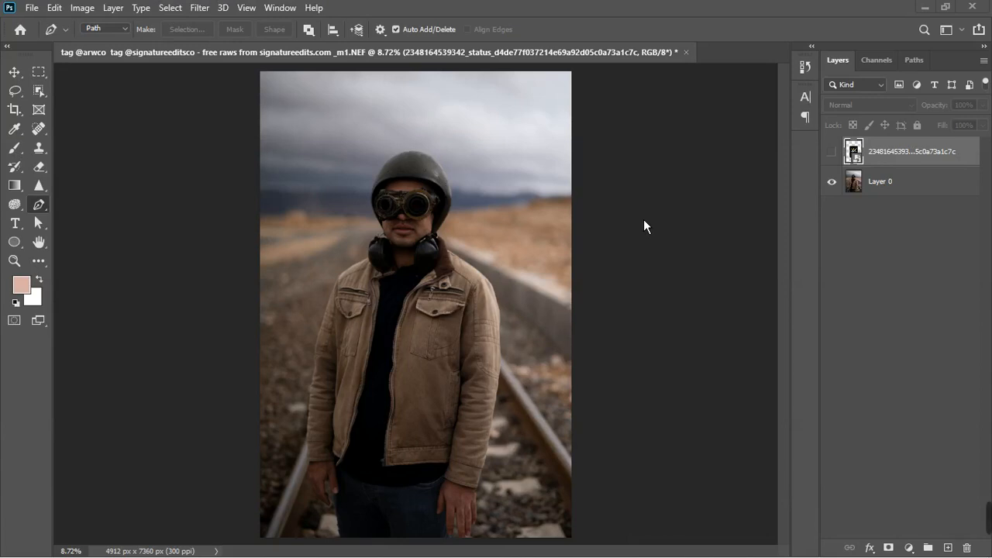
Step: Show the lettering poster layer, try to erase part of it with the Eraser tool, and hide the layer again
click(46, 174)
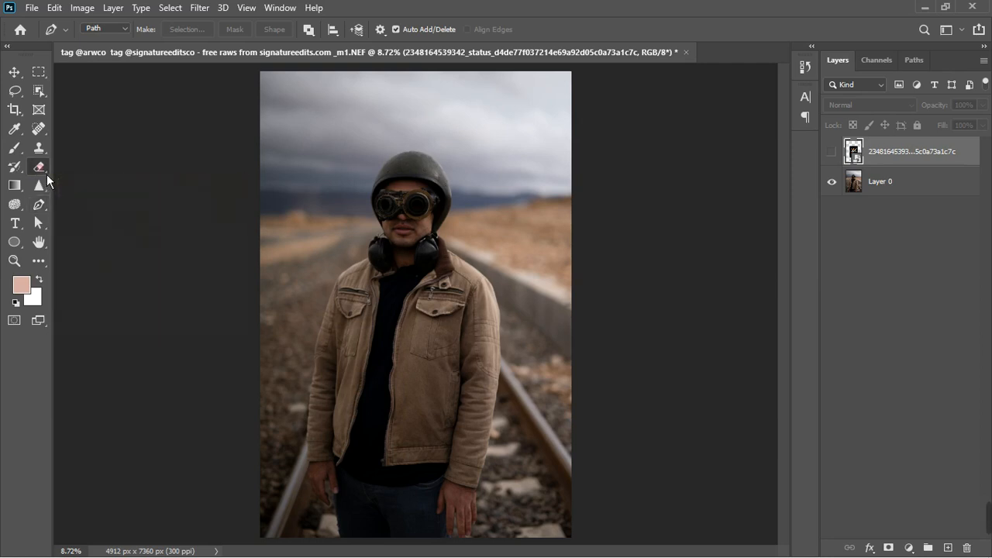
click(103, 171)
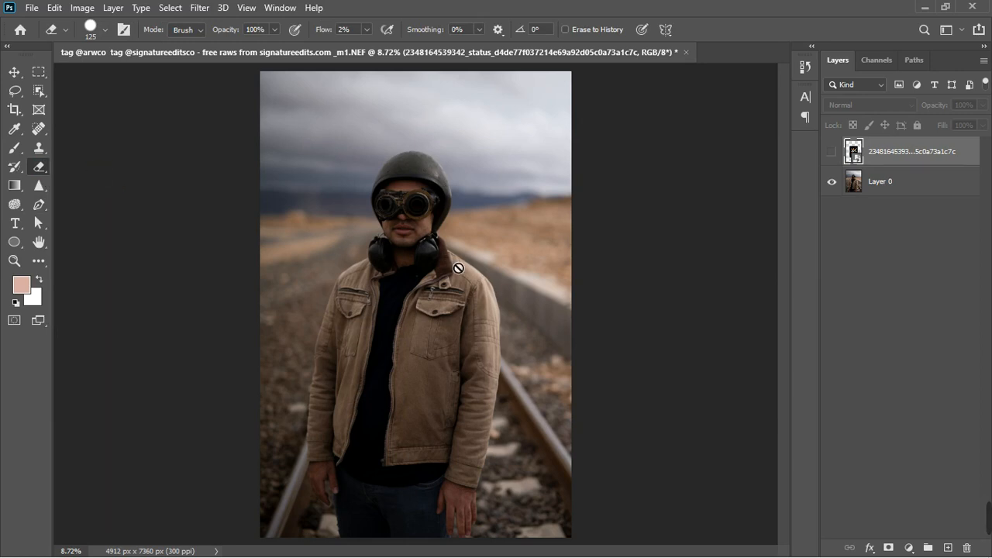
click(839, 159)
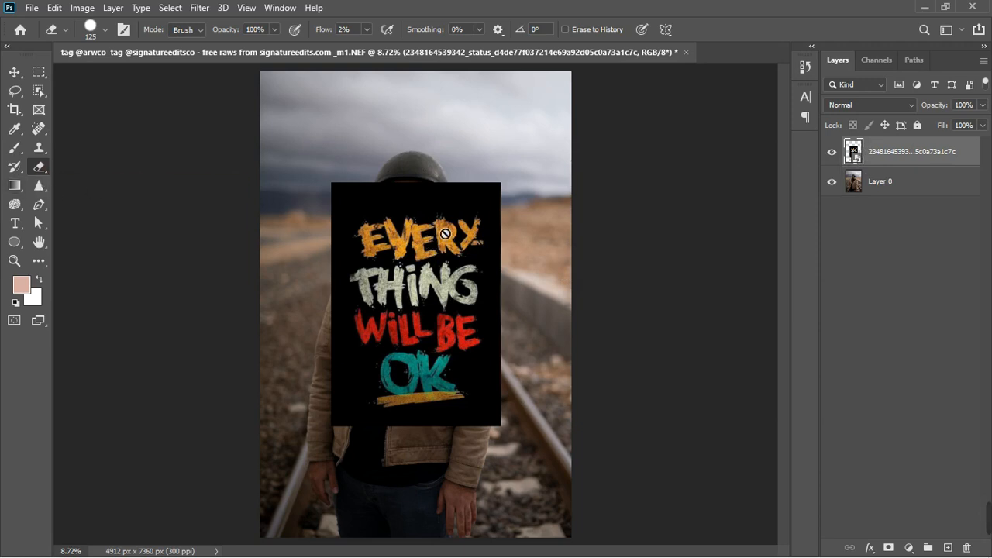
click(424, 273)
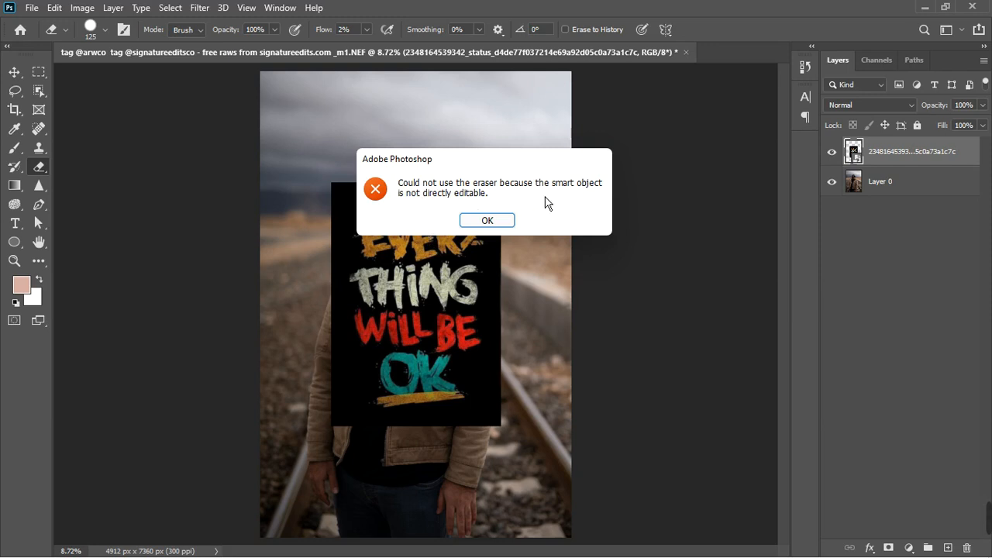
click(488, 221)
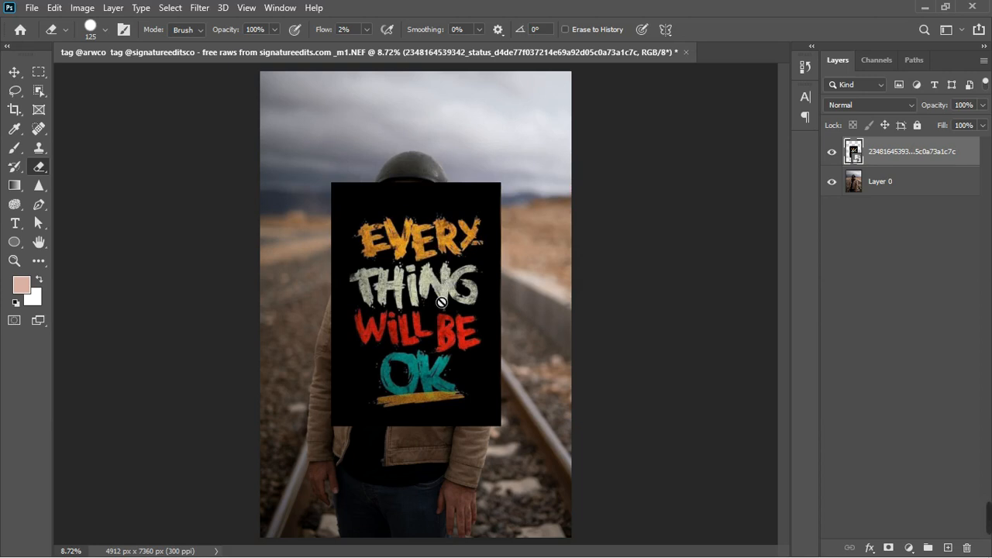
click(831, 152)
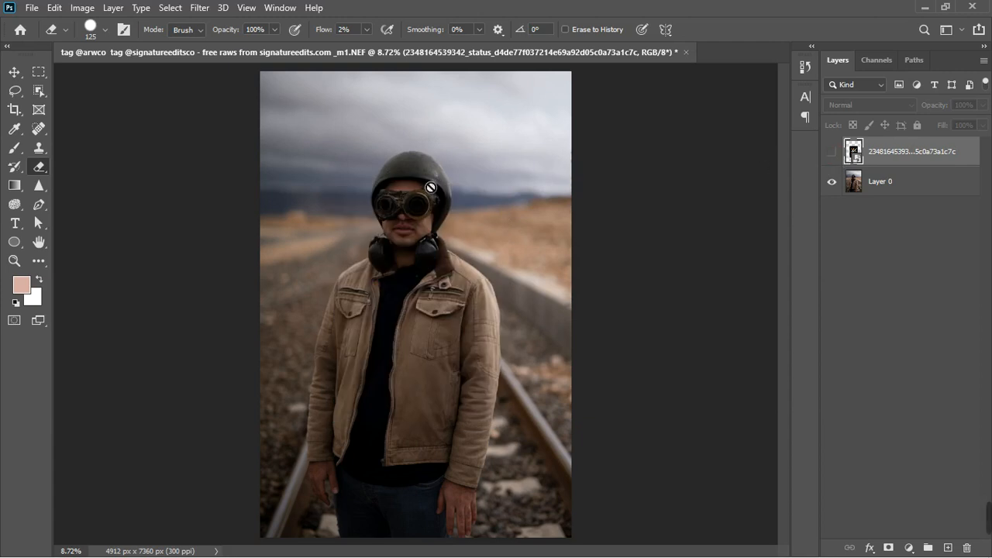
Step: Select Layer 0 and enlarge the eraser brush to 1100 px
click(911, 186)
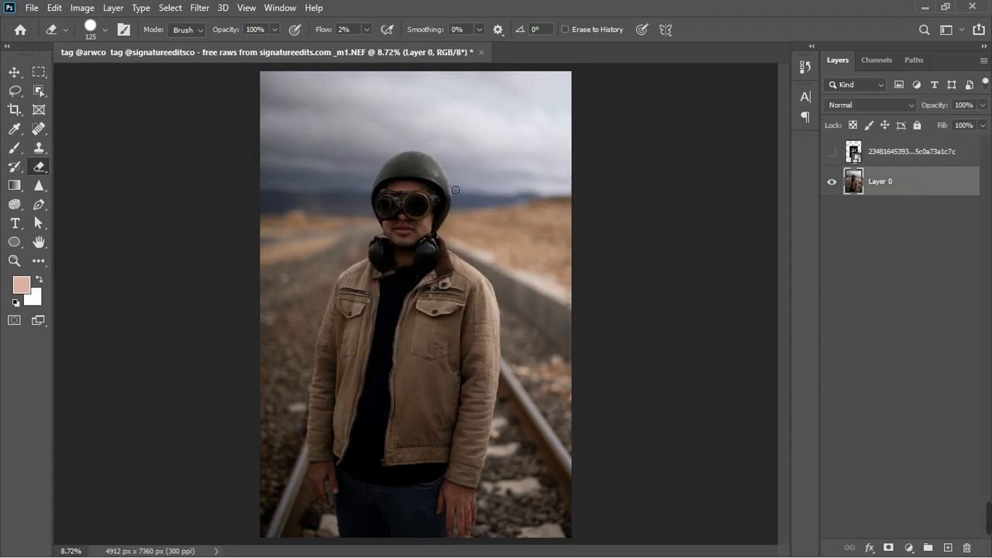
key(bracketright)
key(bracketright)
key(bracketright)
key(bracketright)
key(bracketright)
key(bracketright)
key(bracketright)
key(bracketright)
key(bracketright)
key(bracketright)
key(bracketright)
key(bracketright)
key(bracketright)
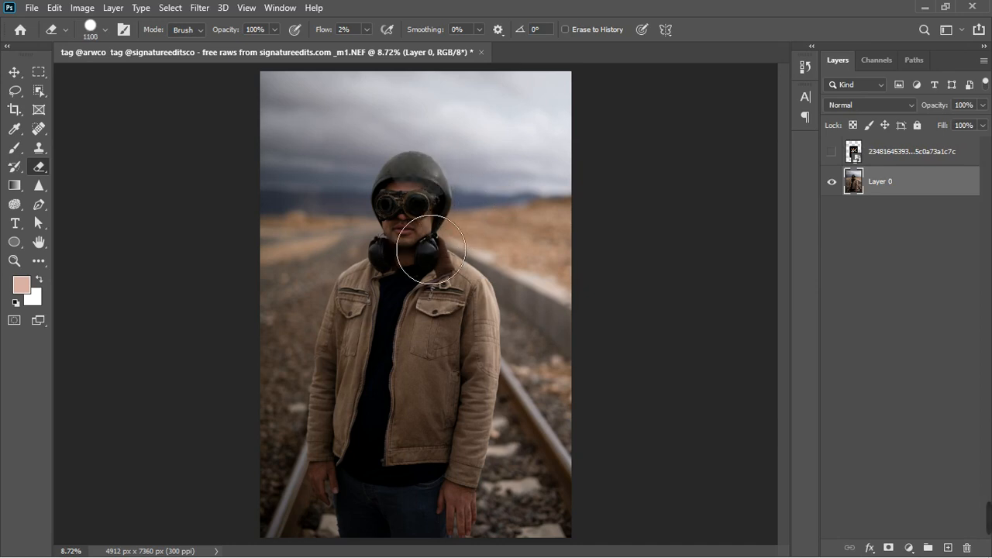
Step: Try erasing the man's head on Layer 0 at 2% flow, undo it, and erase the head at 100% flow
mouse_move(430, 249)
mouse_down()
mouse_move(418, 201)
mouse_move(458, 210)
mouse_move(465, 225)
mouse_up()
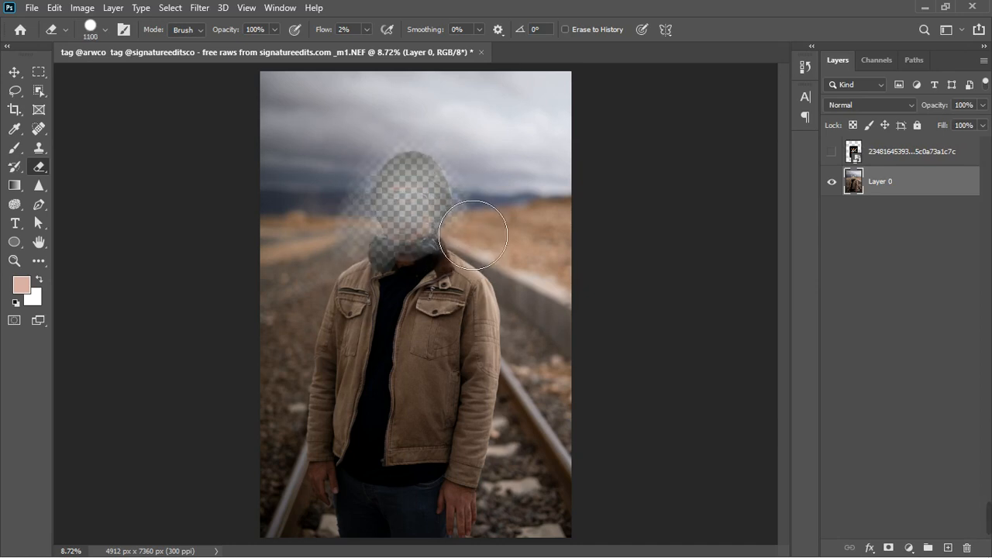
key(ctrl+z)
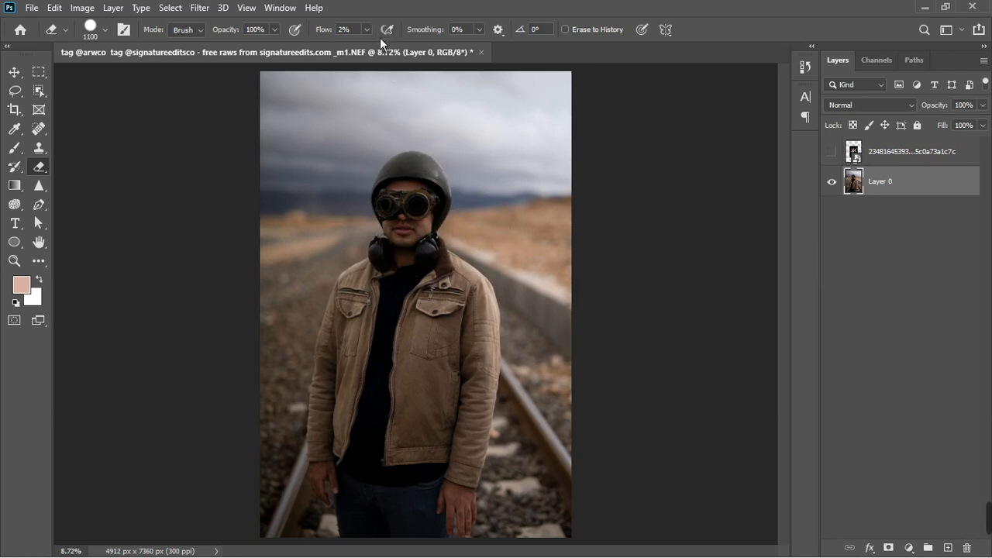
mouse_move(366, 30)
mouse_down()
mouse_move(374, 48)
mouse_move(478, 56)
mouse_up()
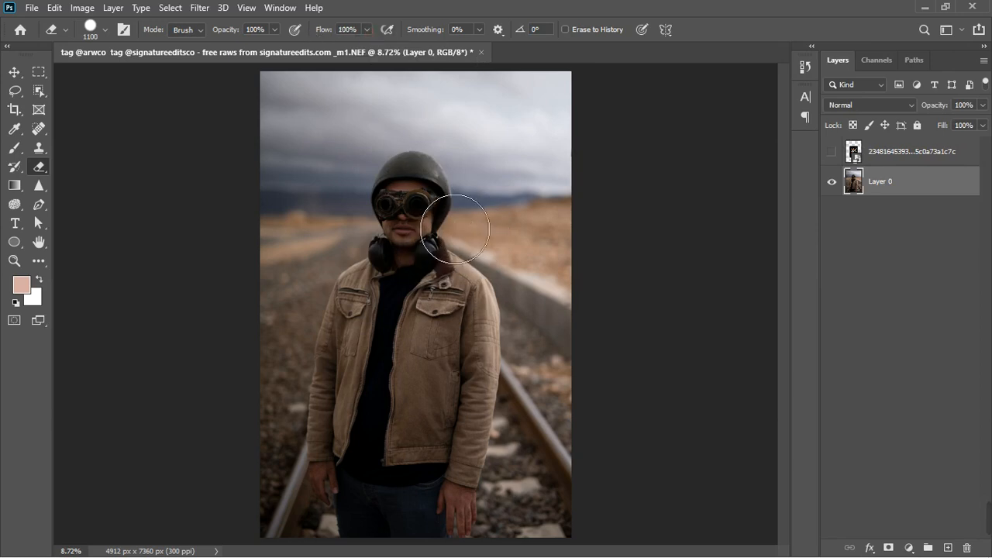
mouse_move(455, 229)
mouse_down()
mouse_move(439, 277)
mouse_move(487, 246)
mouse_move(461, 249)
mouse_move(471, 233)
mouse_move(431, 262)
mouse_move(465, 237)
mouse_up()
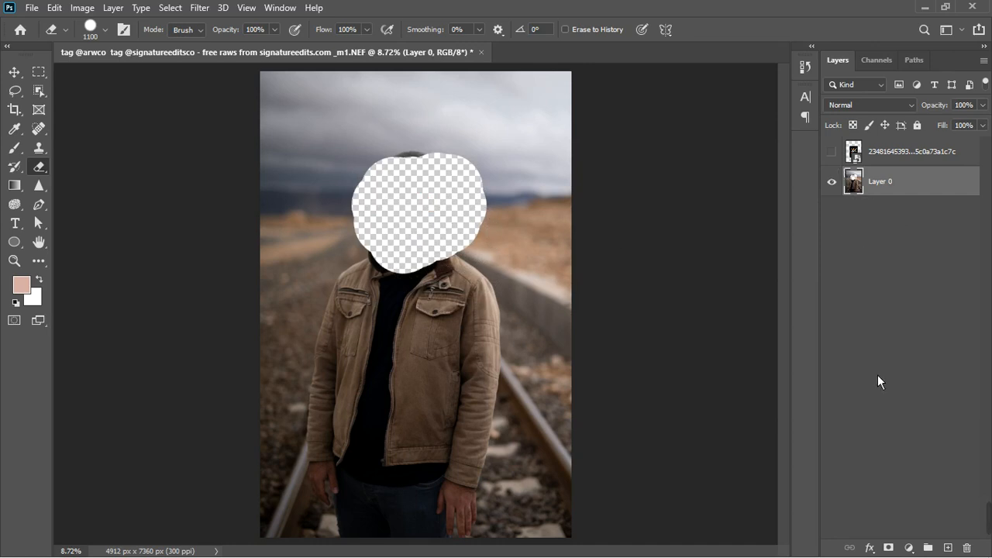
Step: Add a Solid Color fill layer in #ccaca3 and move it below the erased Layer 0
click(909, 547)
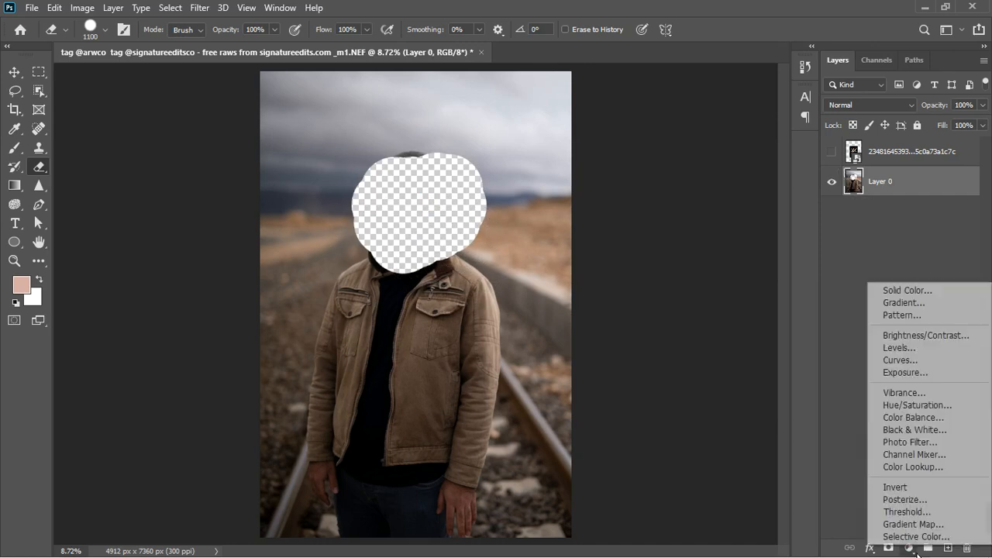
click(903, 292)
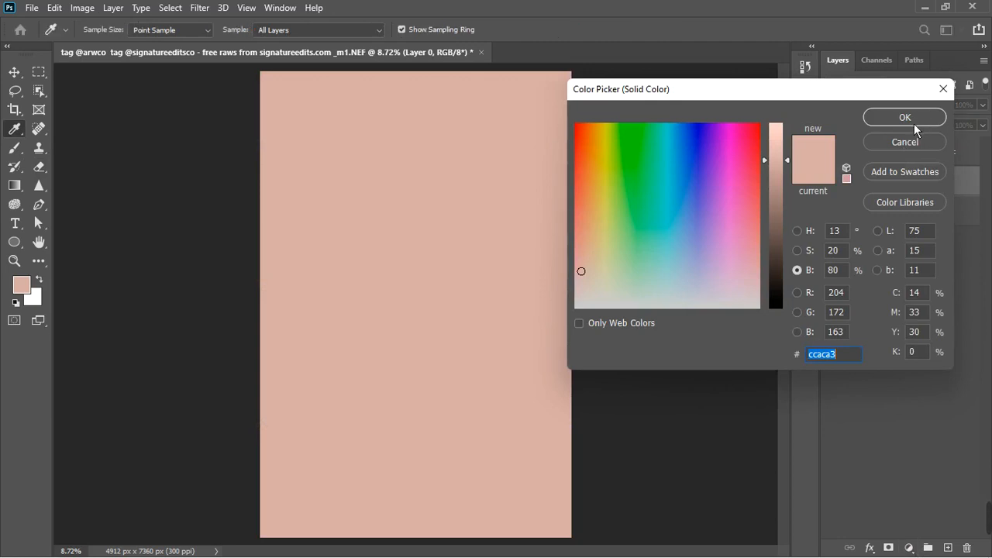
click(913, 117)
drag(930, 194, 932, 235)
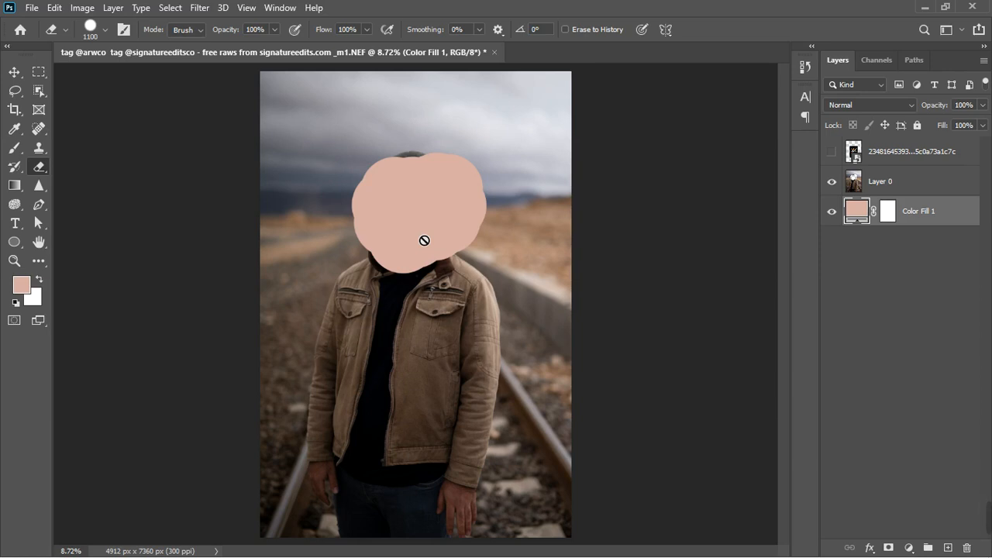
Step: Undo the colour fill layer and the erasing of the man's head on Layer 0
key(ctrl+bracketright)
key(Delete)
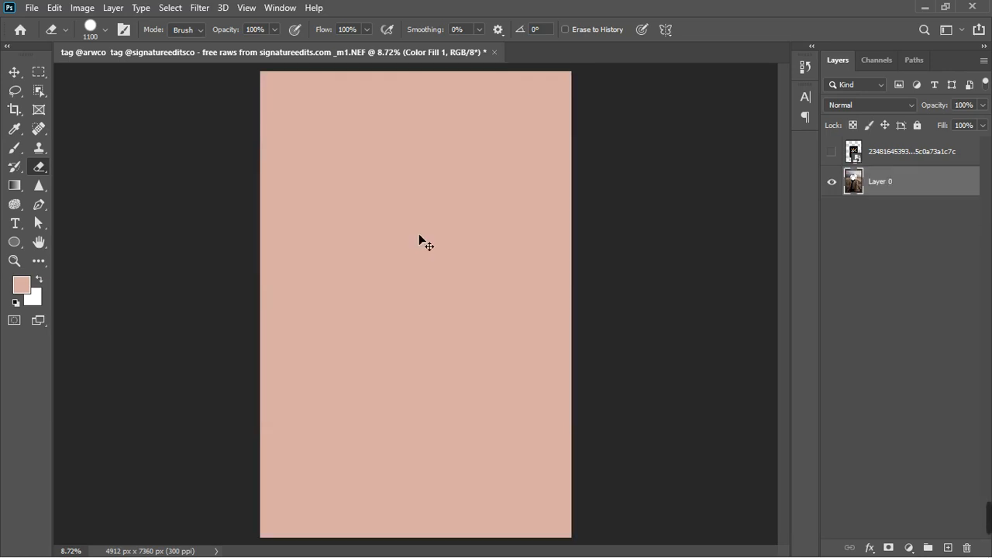
key(ctrl+z)
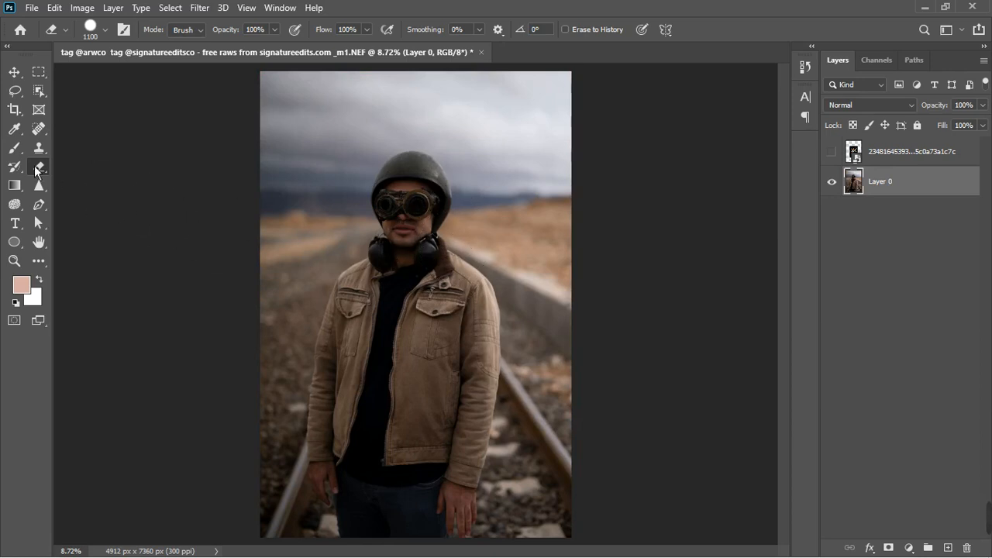
Step: Show and select the lettering poster layer for a look, hide it again and reselect Layer 0
click(831, 151)
click(895, 154)
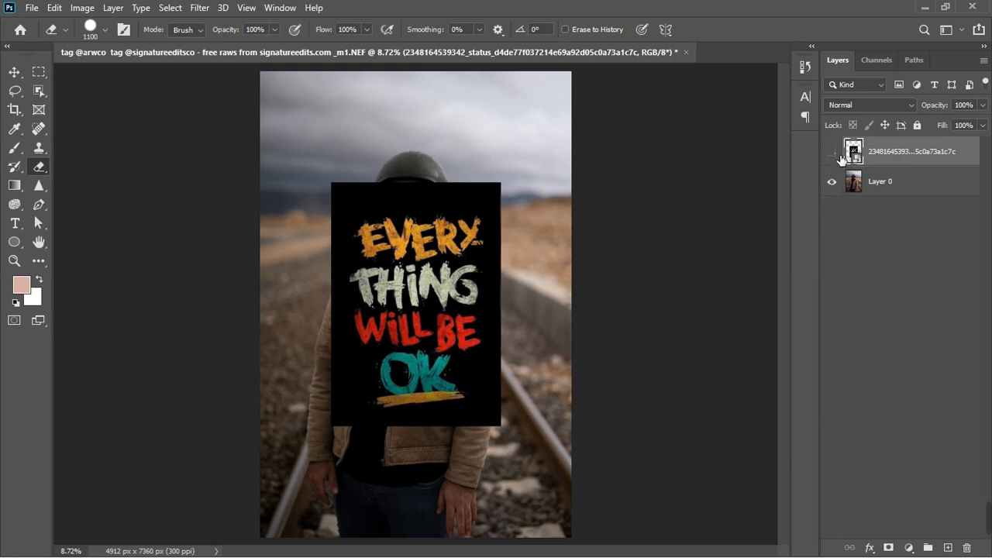
click(831, 151)
click(903, 185)
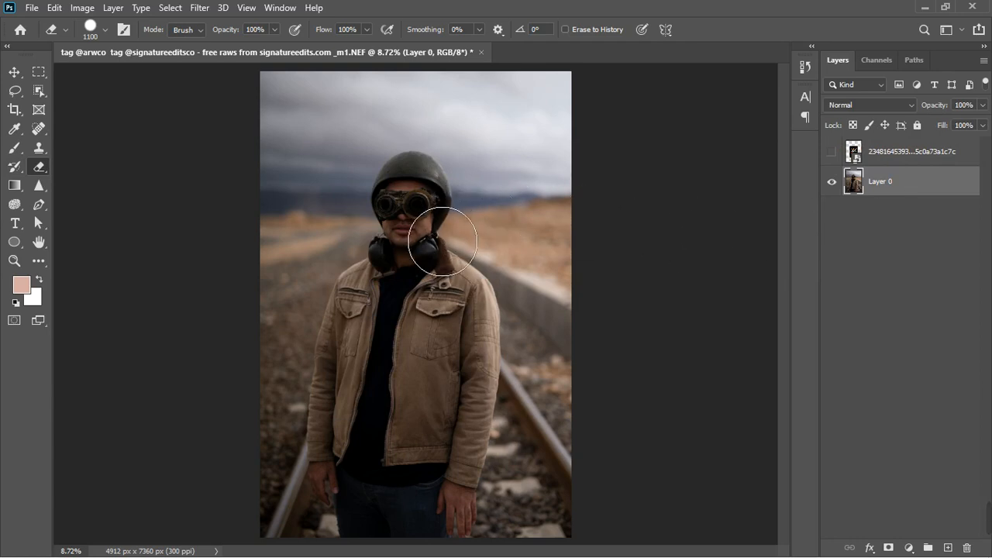
Step: Erase the man's head and most of his jacket on Layer 0, and undo the erasing
mouse_move(407, 224)
mouse_down()
mouse_move(434, 175)
mouse_move(425, 287)
mouse_up()
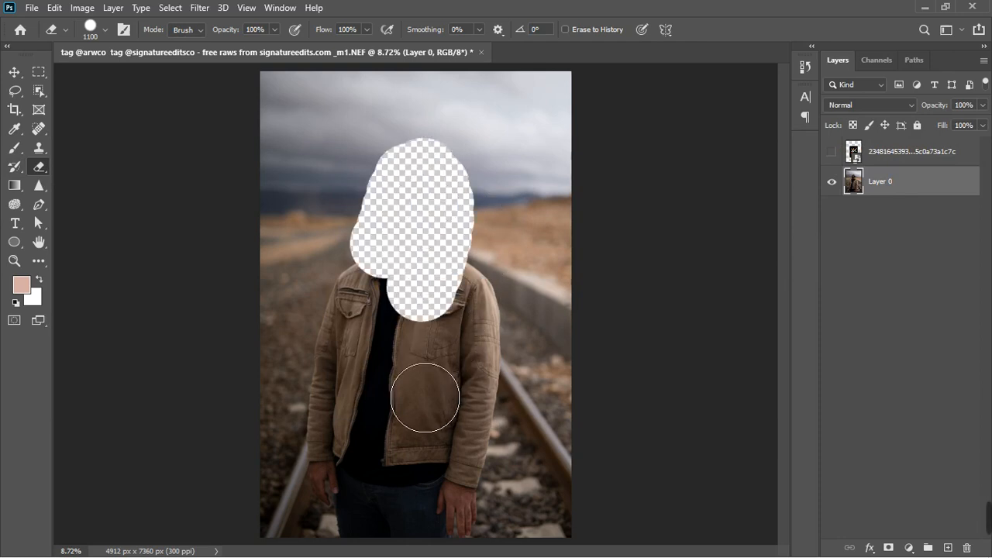
mouse_move(424, 398)
mouse_down()
mouse_move(509, 343)
mouse_move(454, 428)
mouse_move(422, 306)
mouse_move(372, 375)
mouse_move(410, 399)
mouse_up()
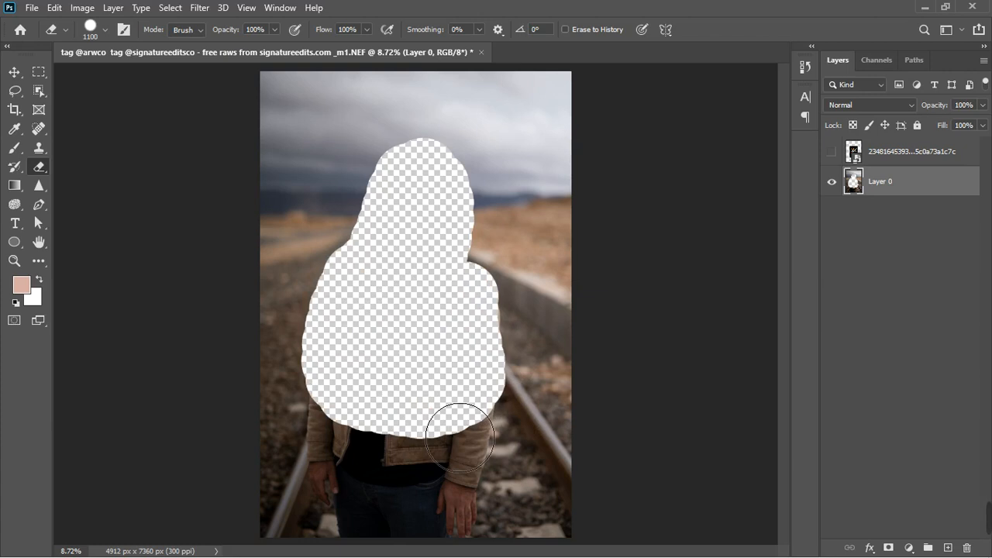
key(ctrl+z)
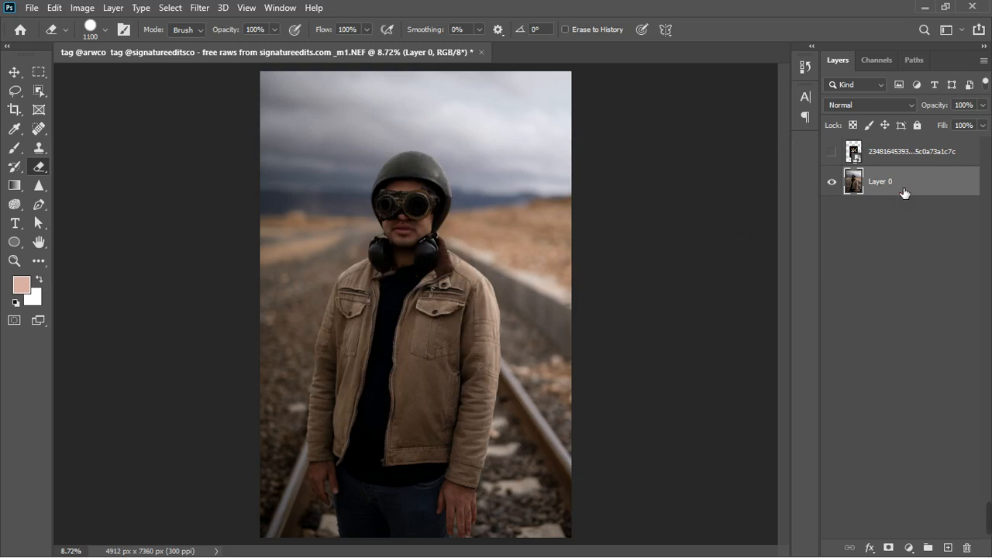
Step: Duplicate Layer 0, hide the original, and erase the man's head and upper body on the copy
key(ctrl+j)
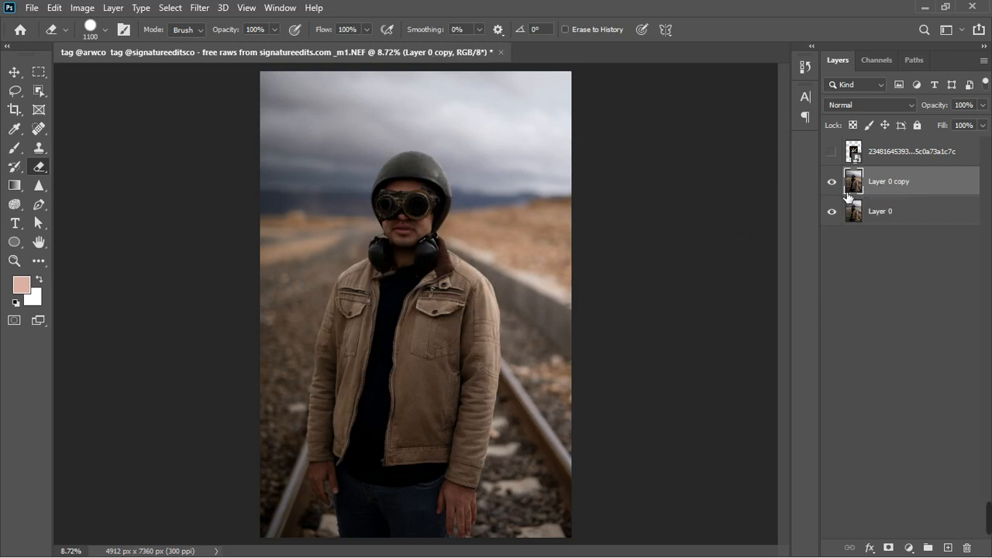
click(832, 211)
click(832, 215)
click(832, 212)
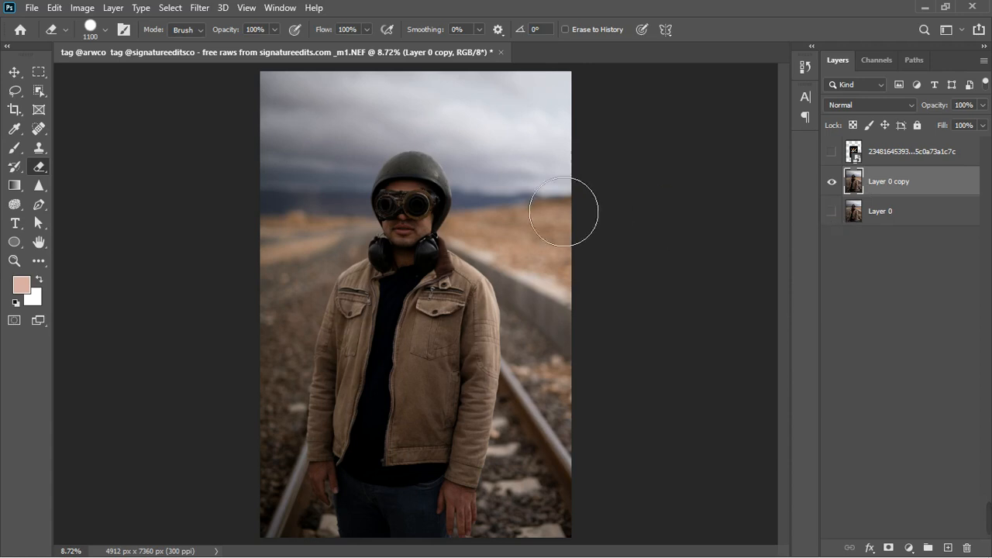
mouse_move(526, 170)
mouse_down()
mouse_move(360, 306)
mouse_move(504, 334)
mouse_move(460, 359)
mouse_move(602, 299)
mouse_up()
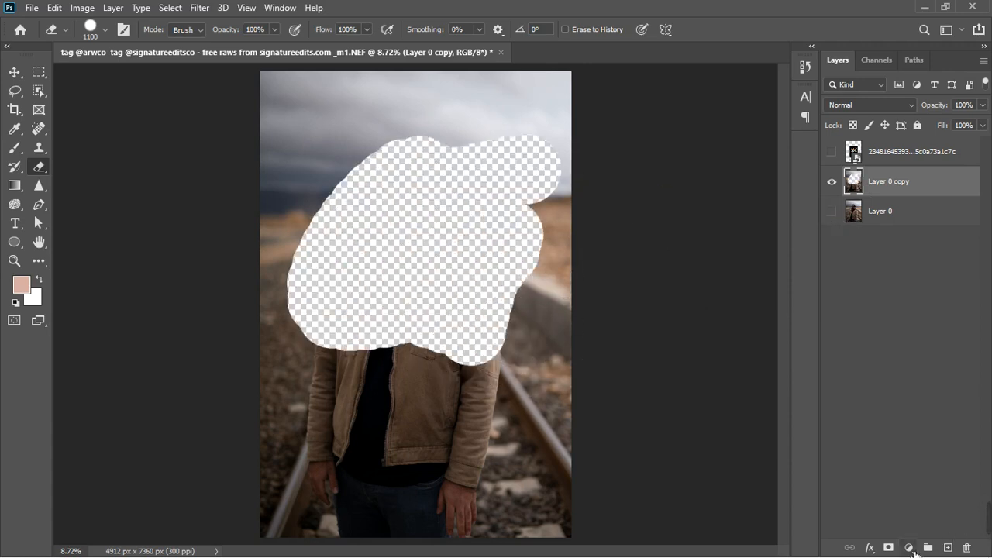
Step: Add a Solid Color fill layer in #ccaca3 and place it directly below the Layer 0 copy
click(909, 548)
click(911, 296)
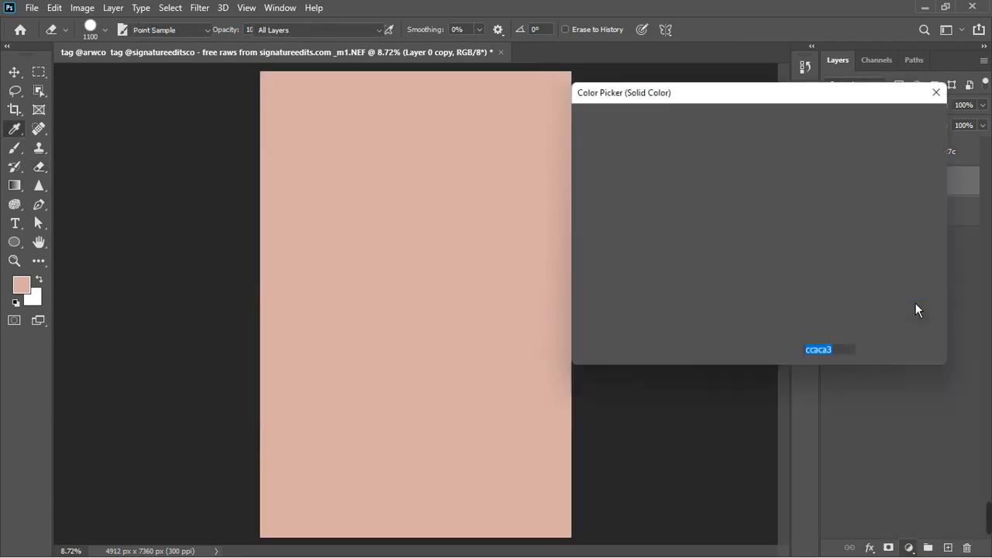
click(906, 117)
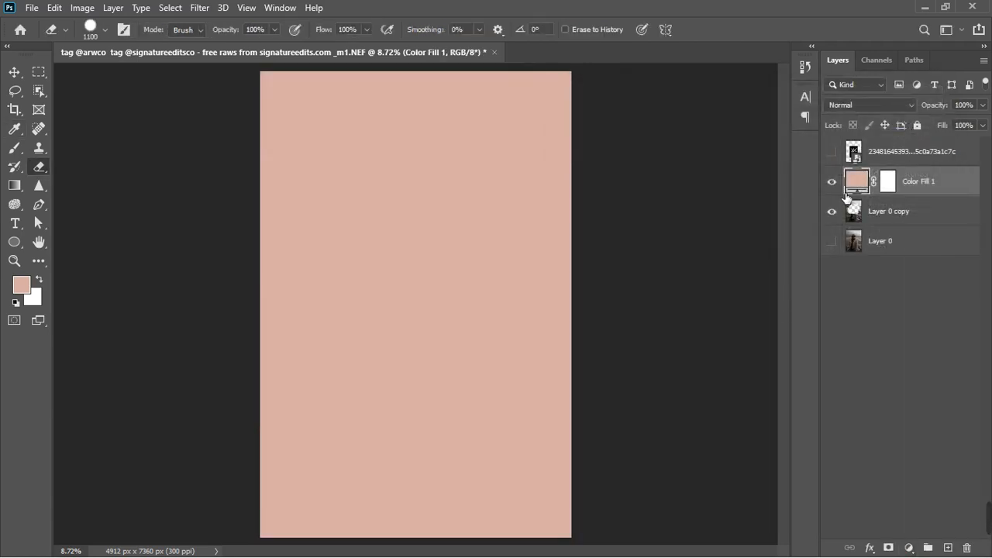
drag(905, 198, 905, 233)
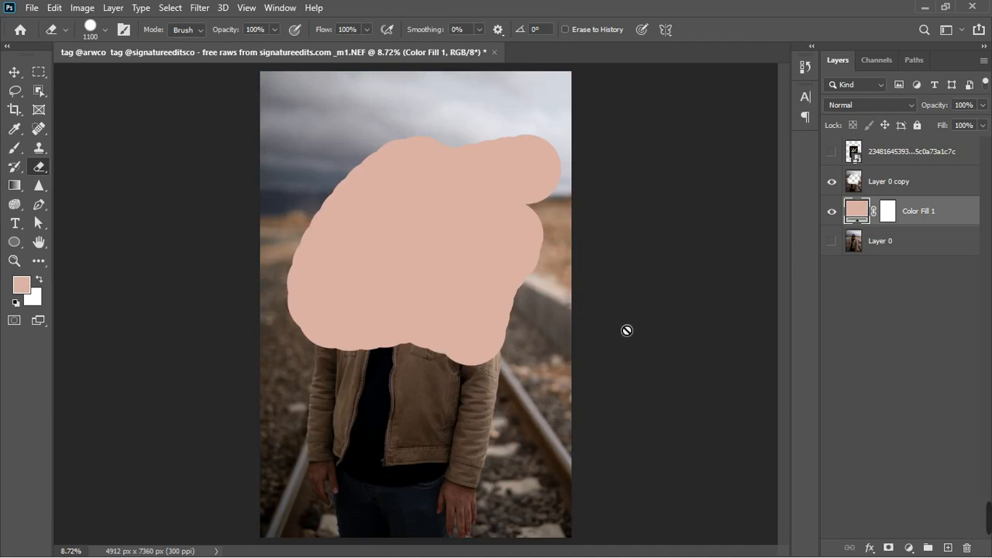
Step: Show the original Layer 0, move it above the colour fill, and hide and delete the erased Layer 0 copy
click(832, 241)
drag(891, 243, 868, 198)
click(833, 181)
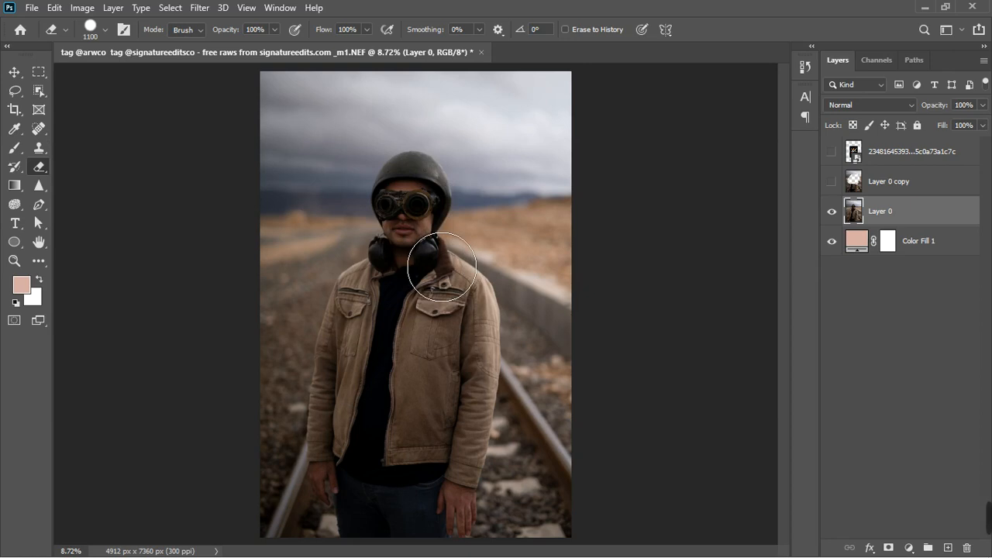
drag(852, 209, 905, 184)
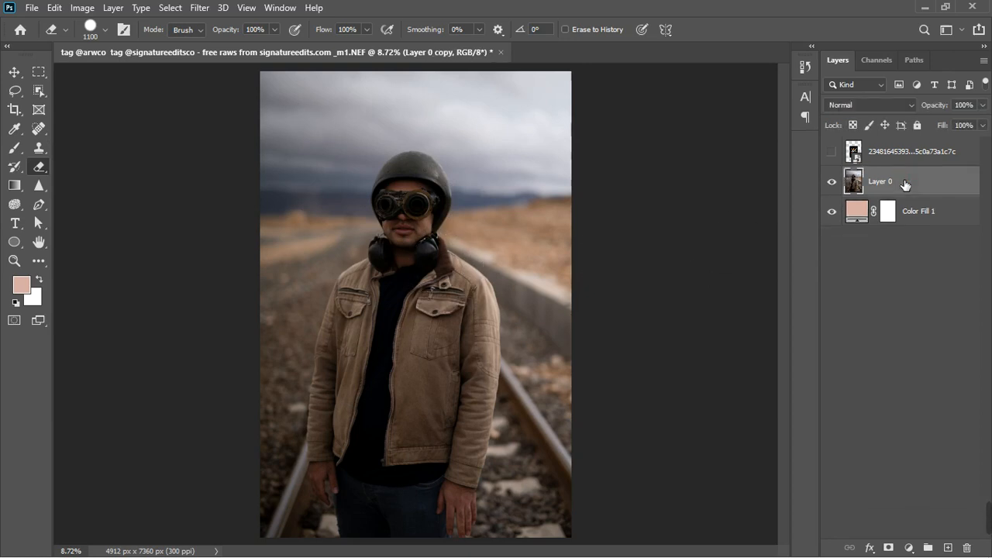
Step: Add a layer mask to Layer 0 and another to the lettering poster layer, leaving the poster layer hidden
click(832, 152)
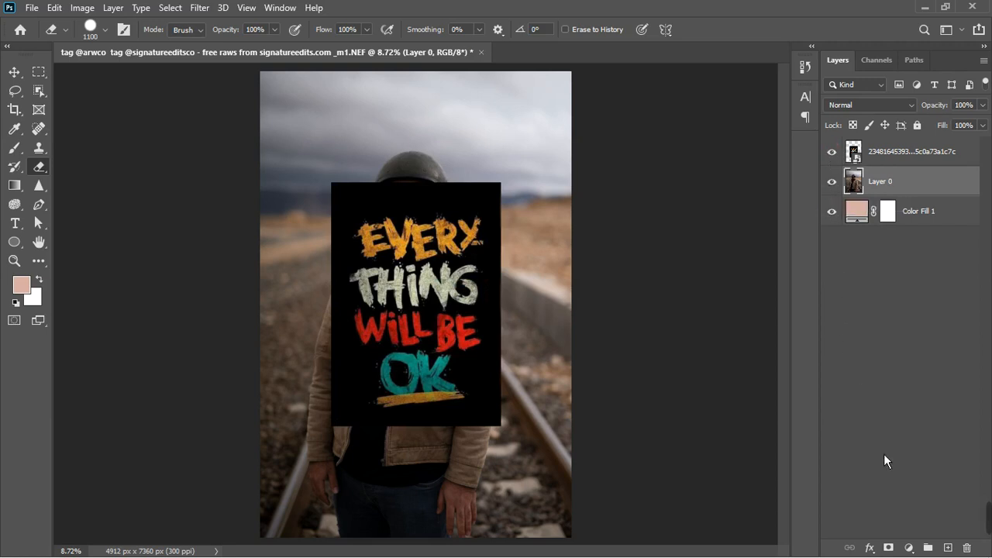
click(889, 548)
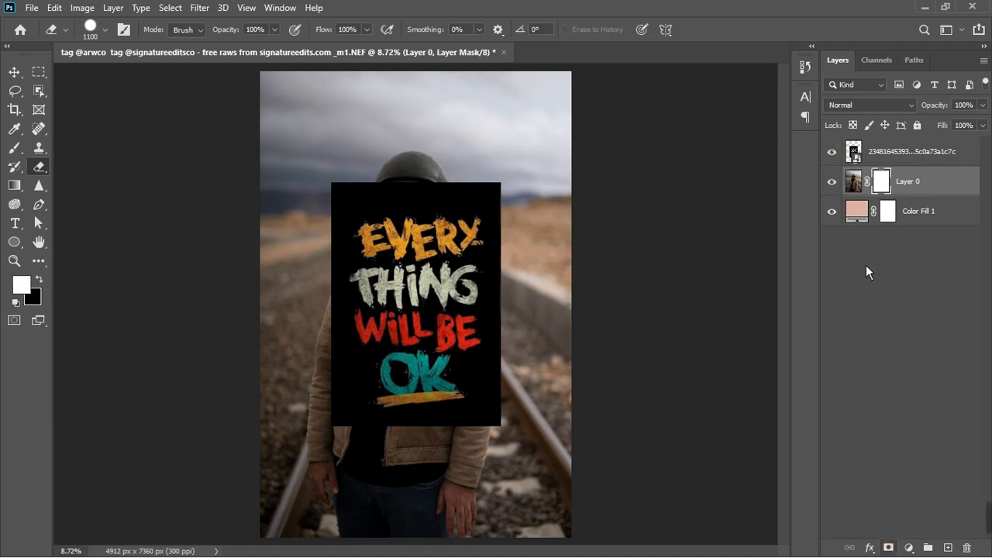
click(879, 160)
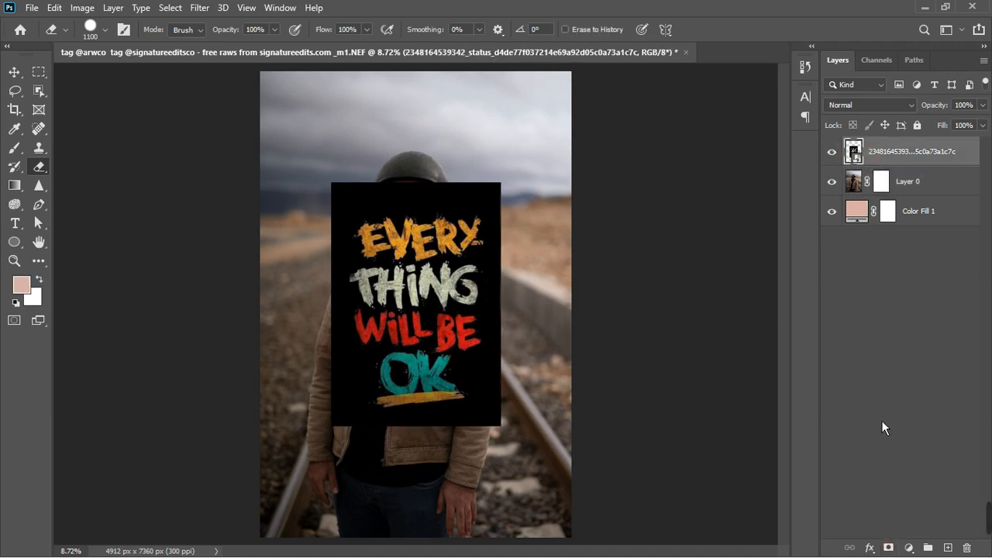
click(888, 548)
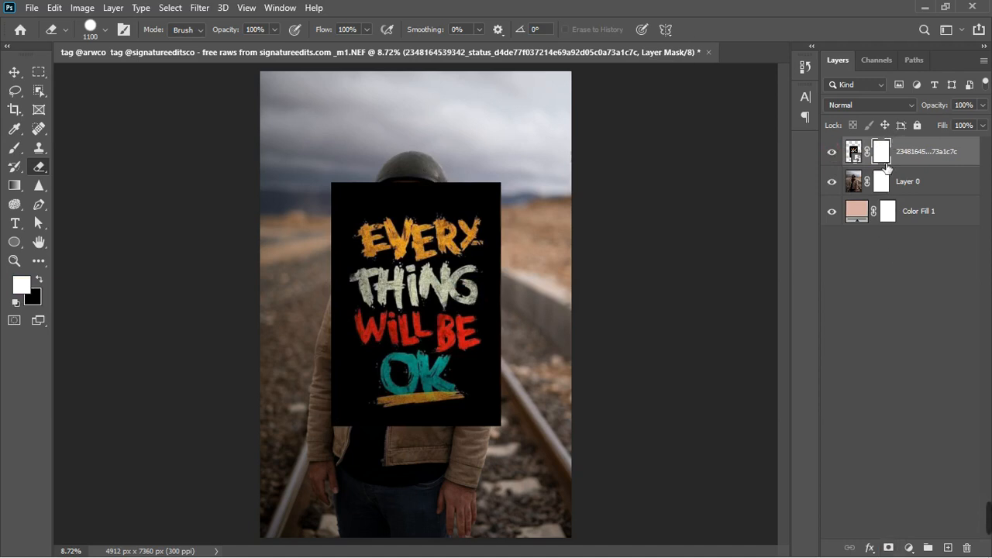
click(833, 152)
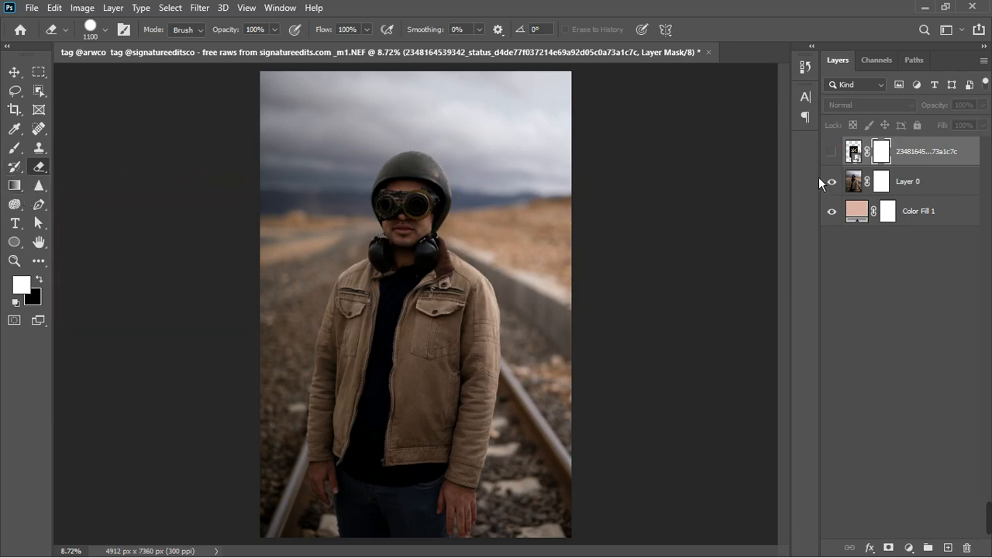
Step: Show the lettering poster layer and activate the Brush tool for painting on its layer mask
click(832, 152)
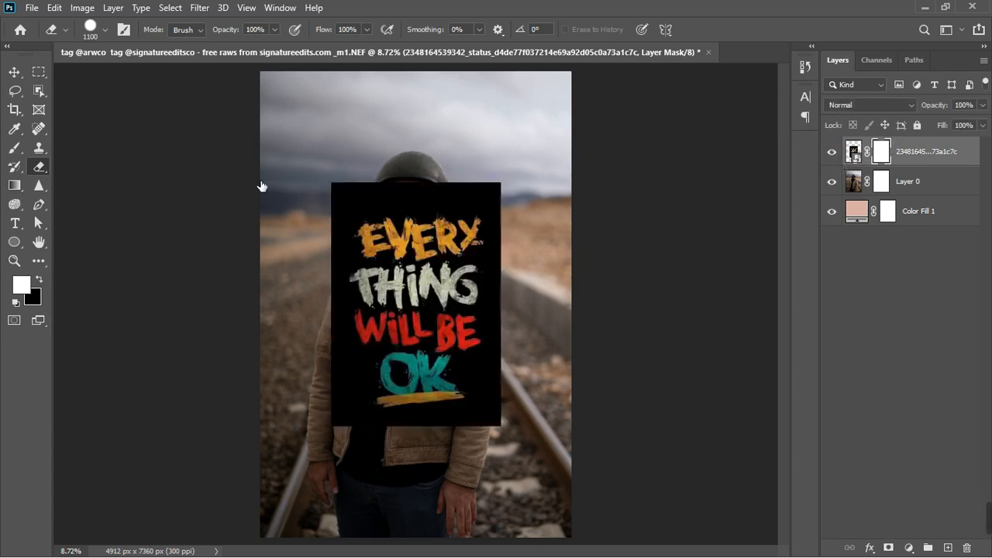
click(16, 151)
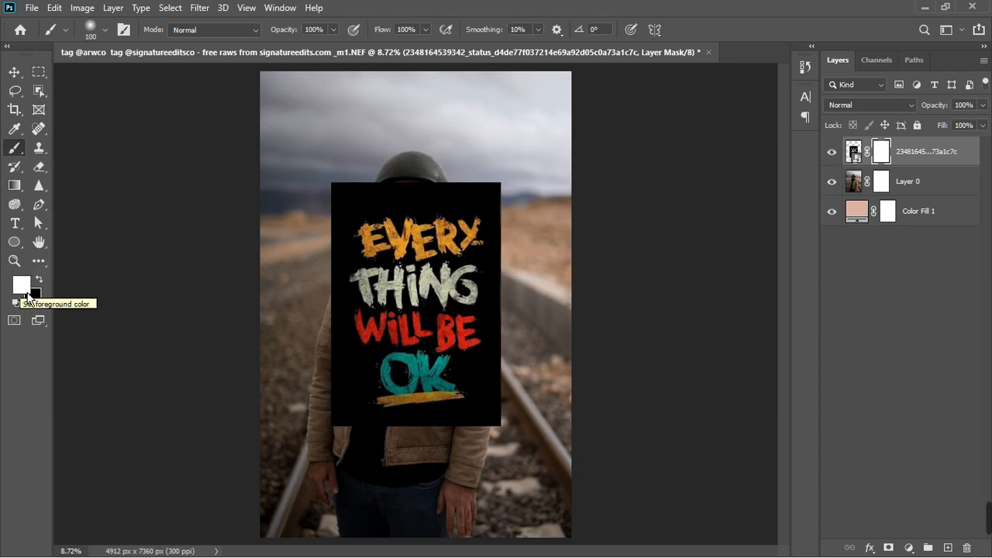
click(43, 300)
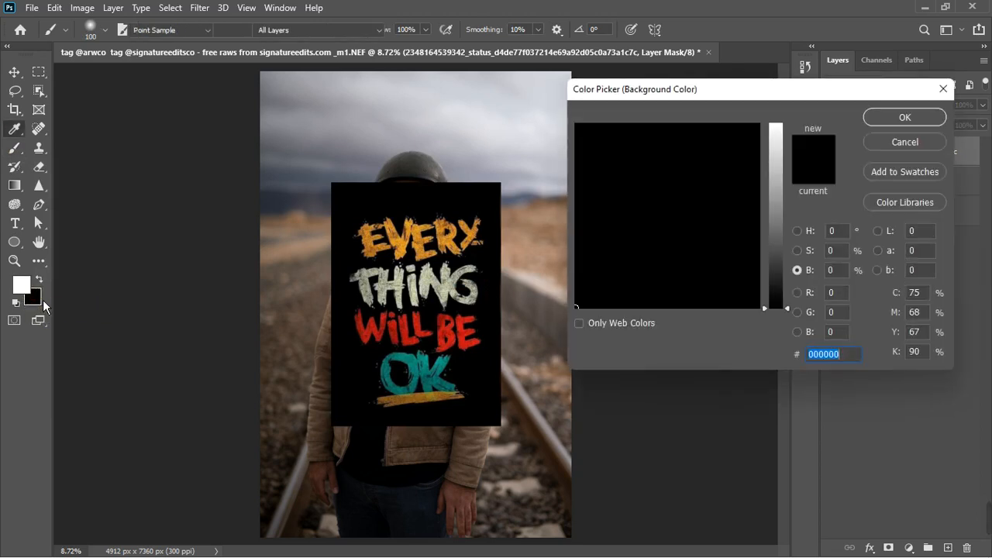
click(917, 151)
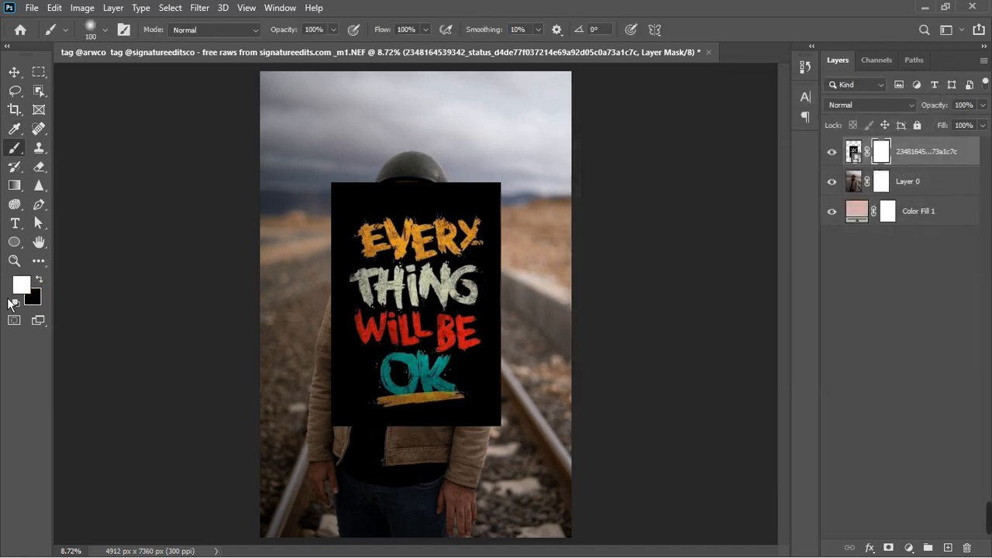
key(x)
key(x)
key(x)
key(x)
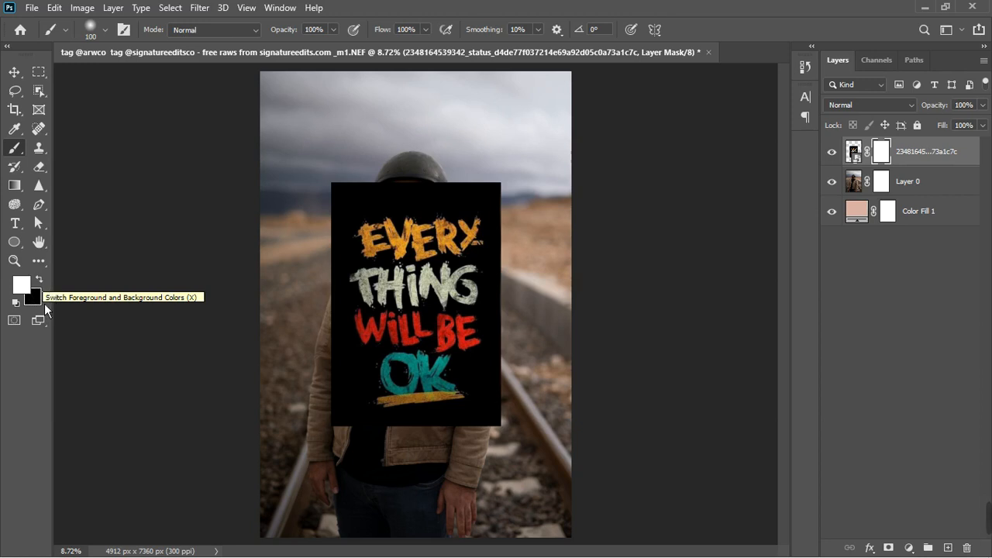
Step: Paint black with a 1300 px brush on the poster layer's mask over the man's head, hiding the poster's upper part
click(44, 282)
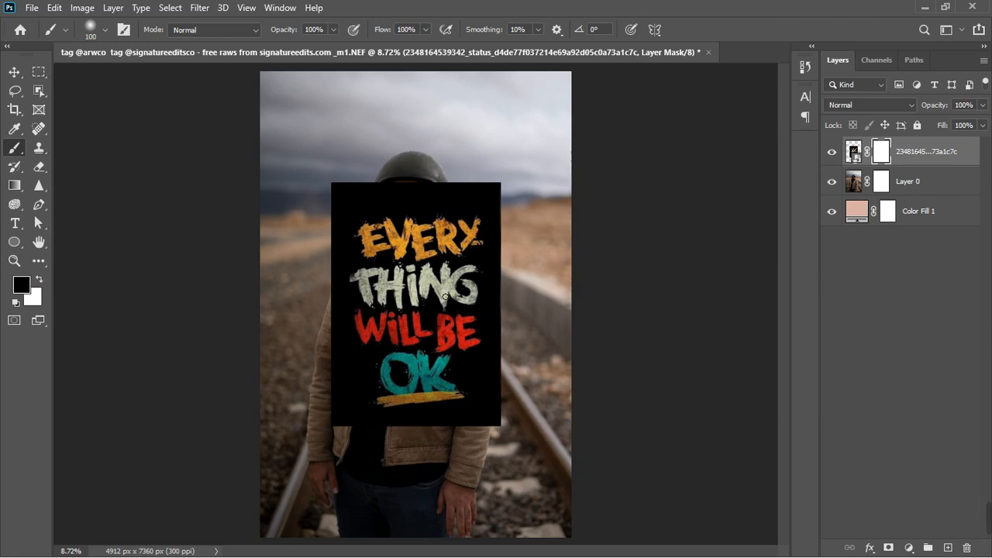
key(bracketright)
key(bracketright)
key(bracketright)
key(bracketright)
key(bracketright)
key(bracketright)
key(bracketright)
key(bracketright)
key(bracketright)
key(bracketright)
key(bracketright)
key(bracketright)
mouse_move(400, 267)
mouse_down()
mouse_move(501, 270)
mouse_move(404, 267)
mouse_move(485, 259)
mouse_move(419, 261)
mouse_up()
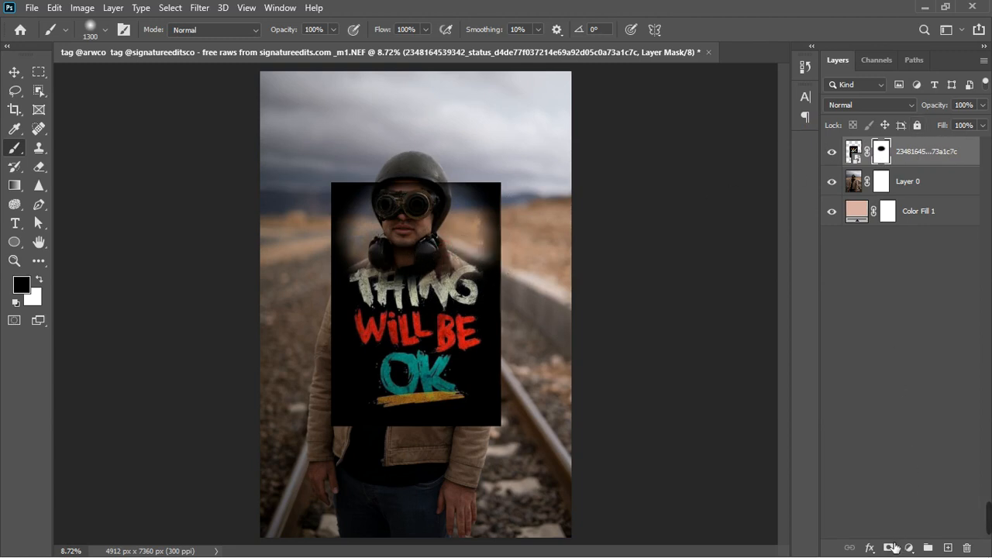
Step: Reorder the layers as Color Fill 1, poster, Layer 0 from the top, with only Color Fill 1 hidden
drag(920, 192, 922, 145)
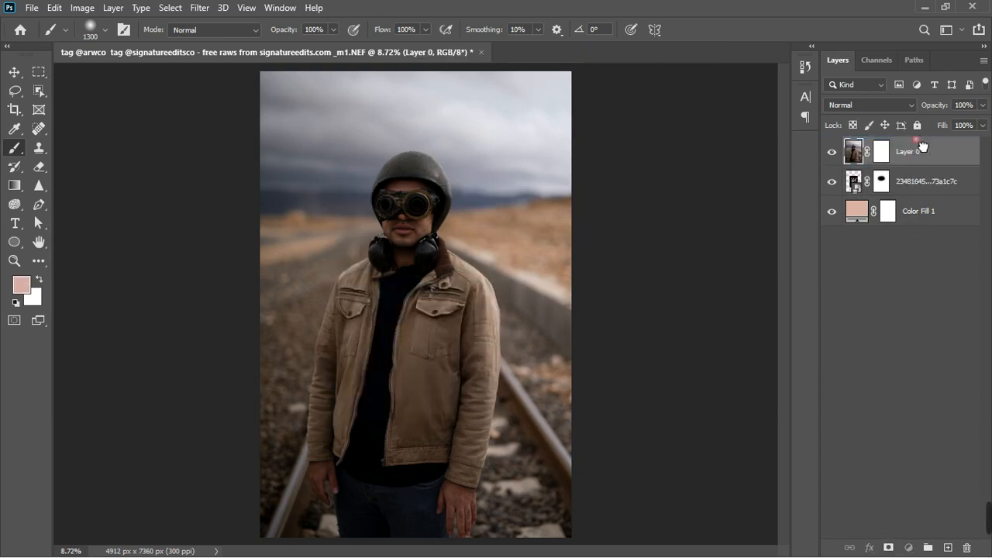
click(835, 161)
click(835, 182)
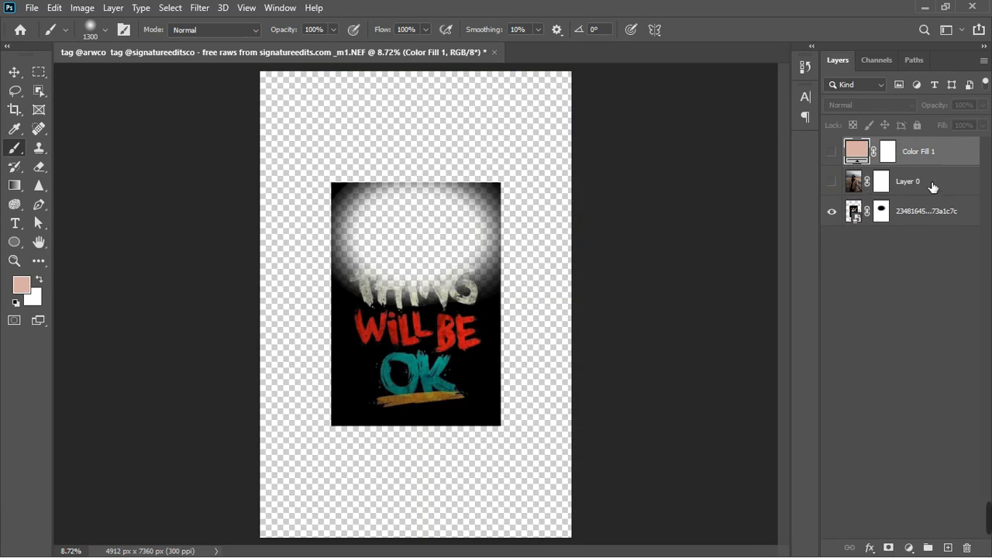
drag(932, 191, 922, 233)
click(832, 211)
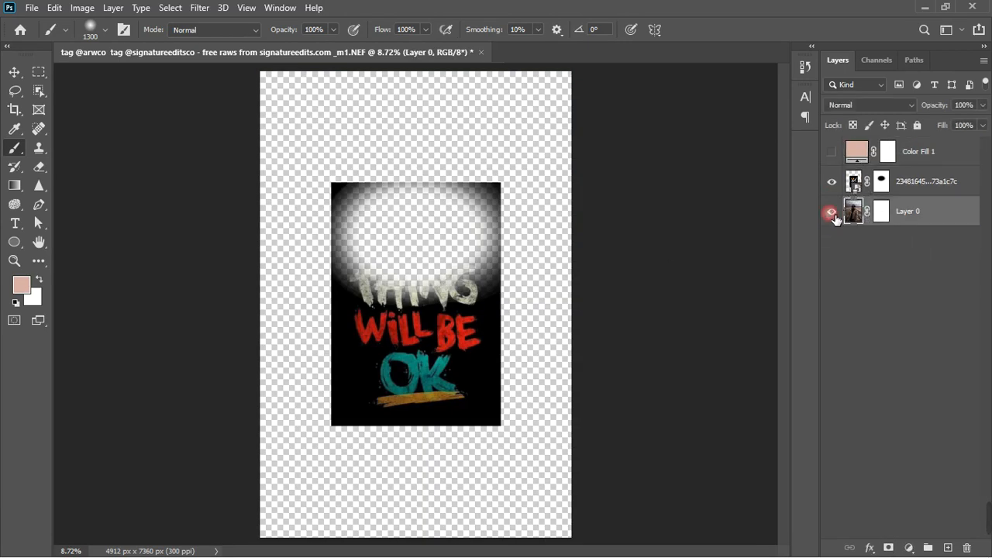
Step: Paint white over the hidden area of the poster layer's mask to restore the full lettering
click(883, 184)
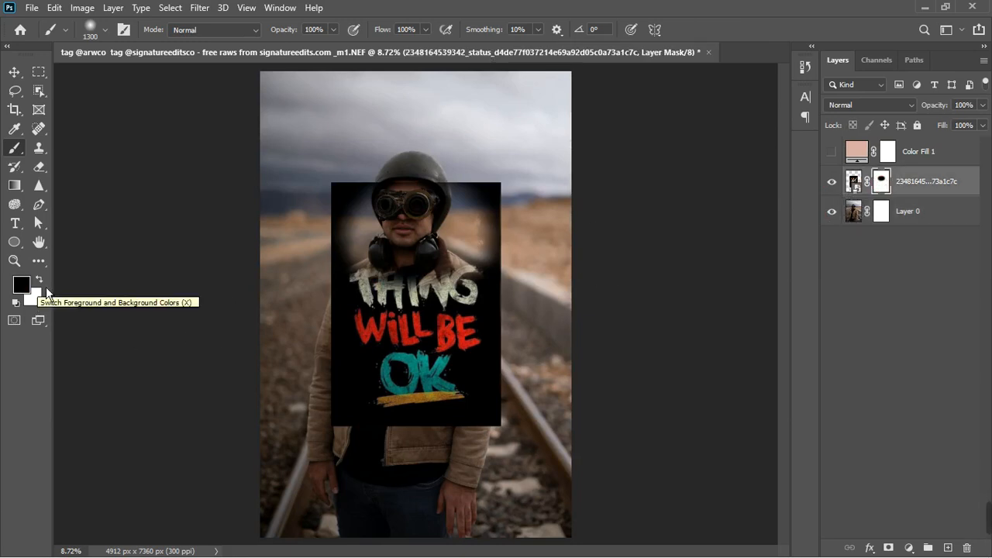
click(46, 287)
click(22, 284)
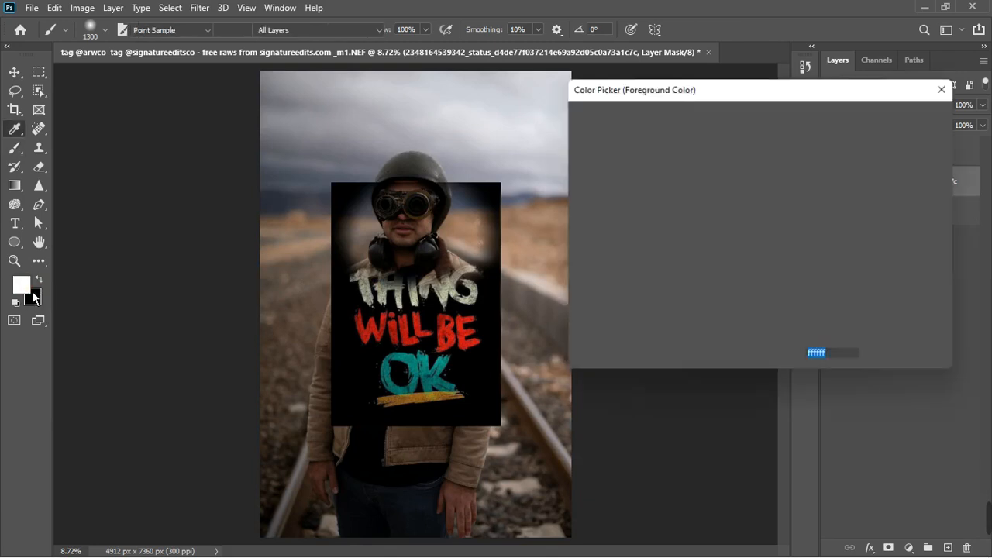
click(883, 146)
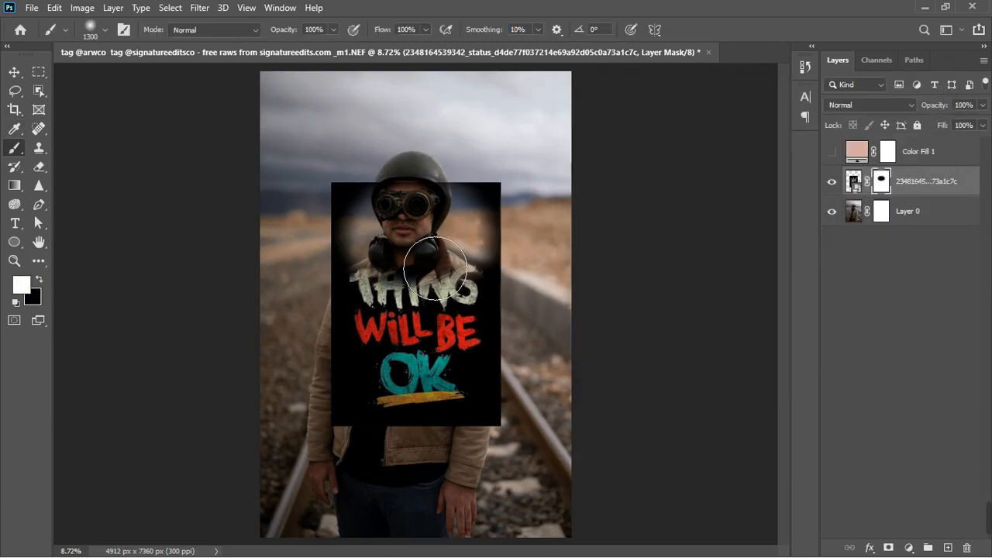
mouse_move(416, 244)
mouse_down()
mouse_move(457, 263)
mouse_move(457, 287)
mouse_move(484, 282)
mouse_move(492, 261)
mouse_move(419, 306)
mouse_move(437, 296)
mouse_up()
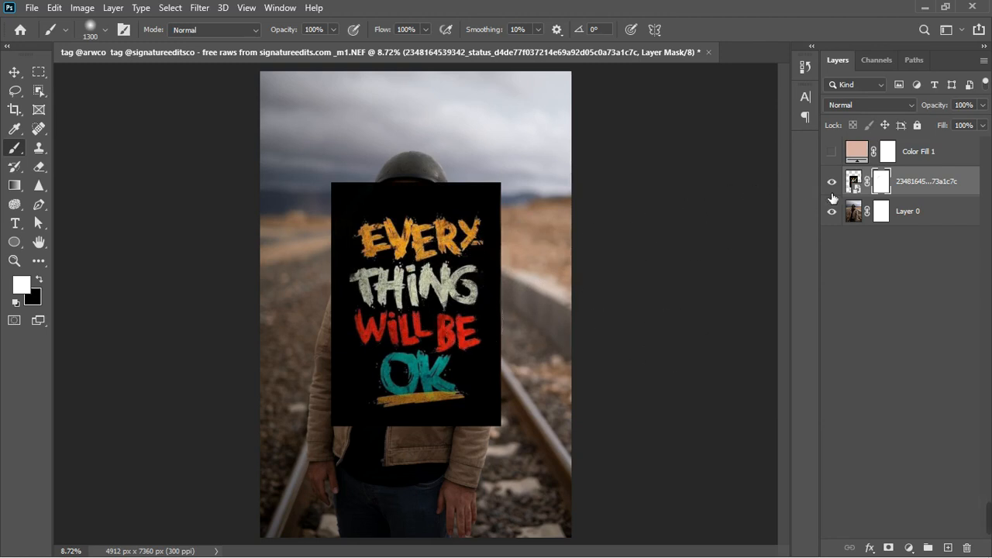
Step: Add a Brightness/Contrast adjustment layer above the poster with Brightness 128 and Contrast -35
click(911, 548)
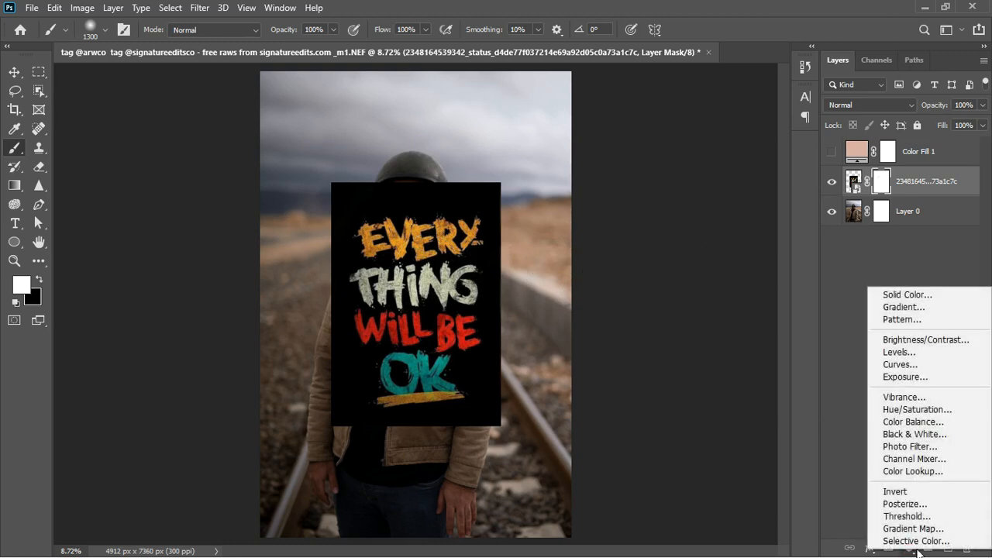
click(912, 352)
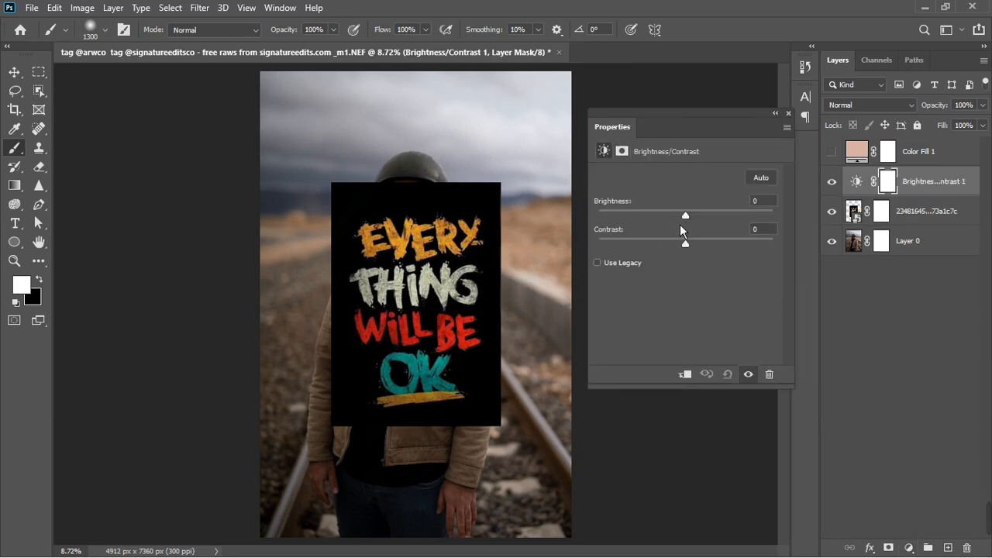
drag(725, 217, 766, 219)
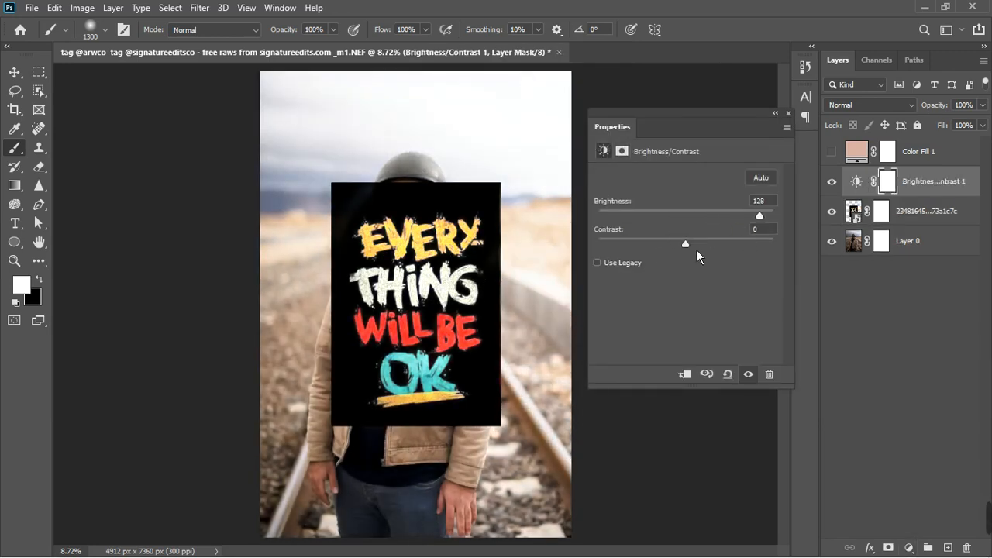
drag(653, 262, 632, 267)
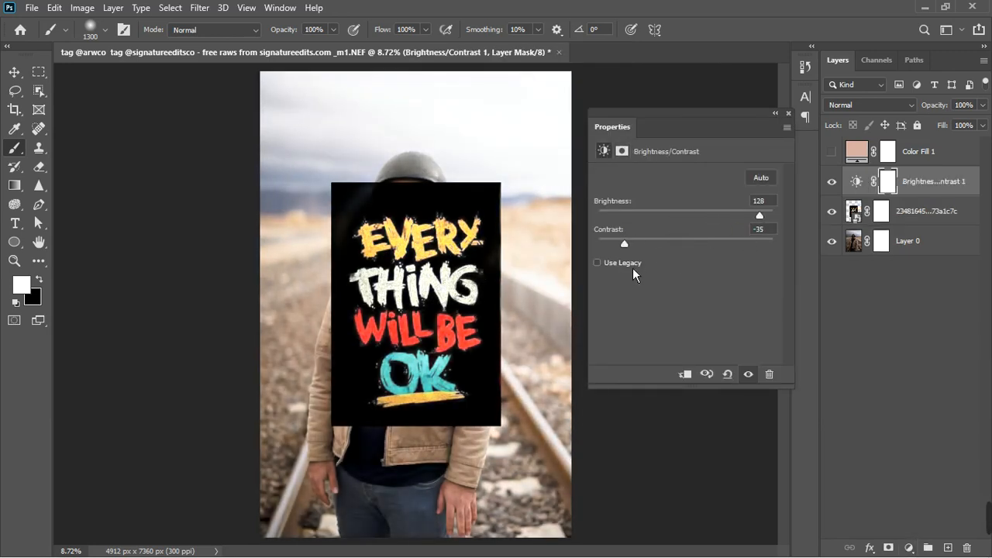
click(787, 115)
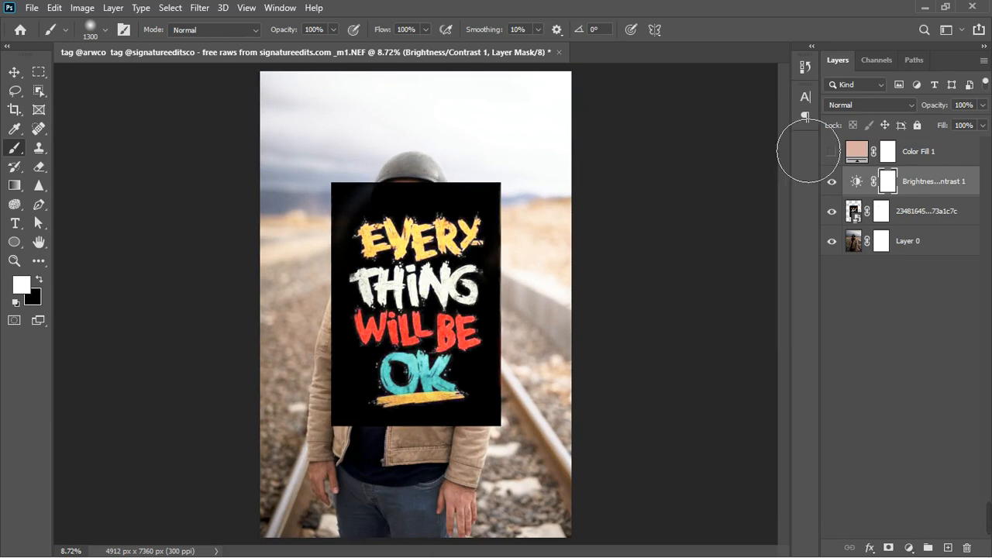
Step: Erase the Brightness/Contrast effect over most of the image on its mask, and brush white back over the sky and upper poster
click(40, 166)
mouse_move(339, 143)
mouse_down()
mouse_move(547, 195)
mouse_move(360, 290)
mouse_move(526, 228)
mouse_move(419, 356)
mouse_move(514, 287)
mouse_move(310, 155)
mouse_move(467, 113)
mouse_move(571, 126)
mouse_move(604, 480)
mouse_move(532, 349)
mouse_move(483, 423)
mouse_move(476, 409)
mouse_up()
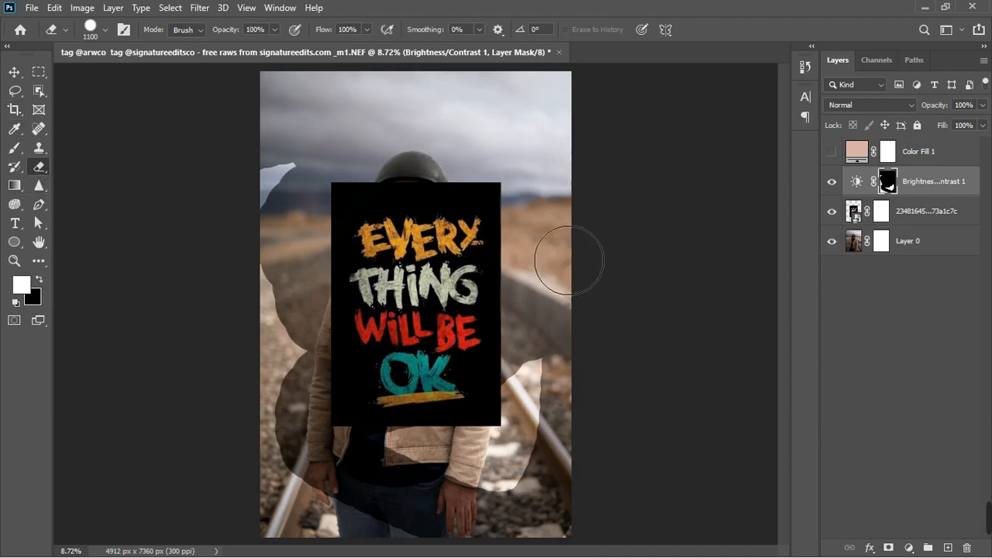
click(17, 152)
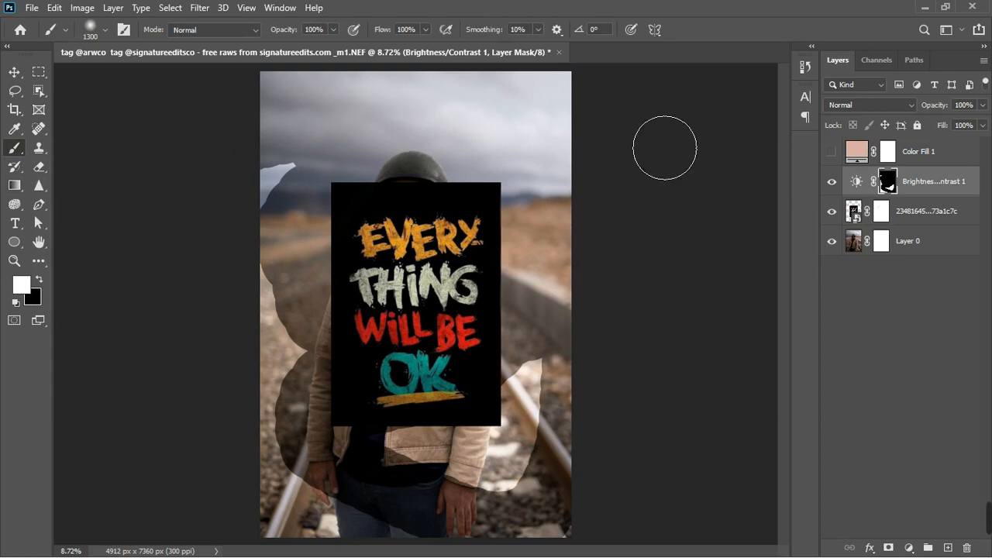
mouse_move(413, 172)
mouse_down()
mouse_move(673, 163)
mouse_move(487, 144)
mouse_move(766, 155)
mouse_move(566, 141)
mouse_move(854, 219)
mouse_move(130, 243)
mouse_move(52, 282)
mouse_up()
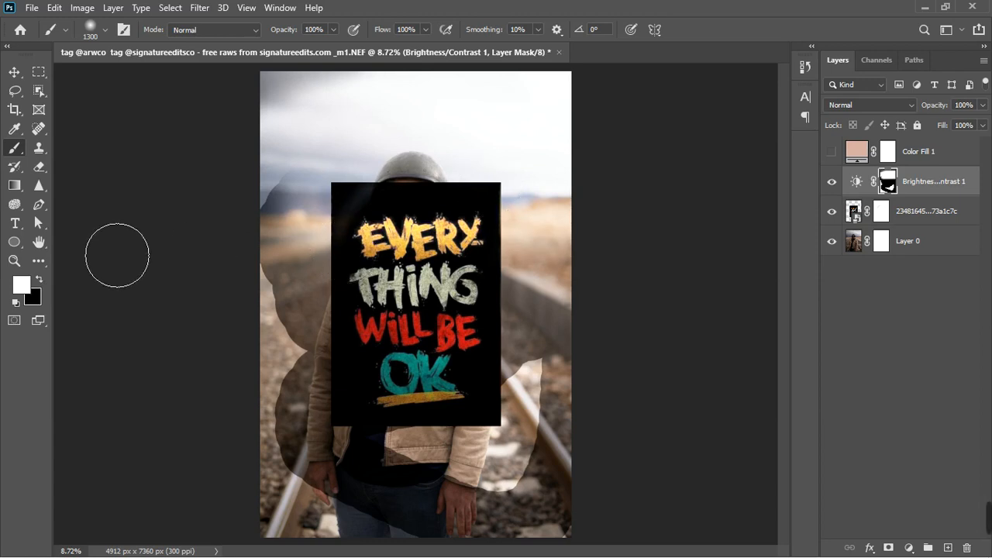
Step: Hide the Brightness/Contrast layer, and briefly show Color Fill 1 over the whole image before hiding it again
click(833, 181)
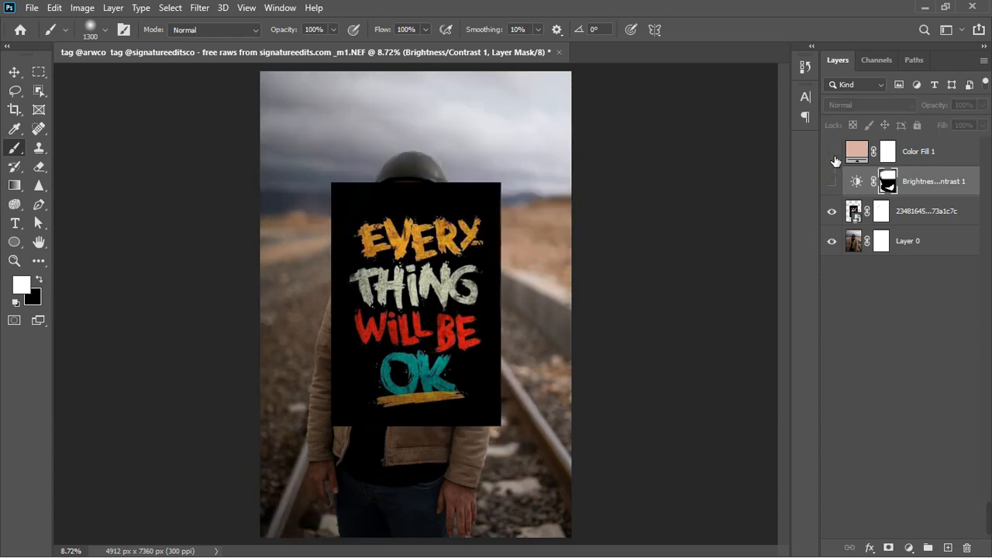
click(832, 154)
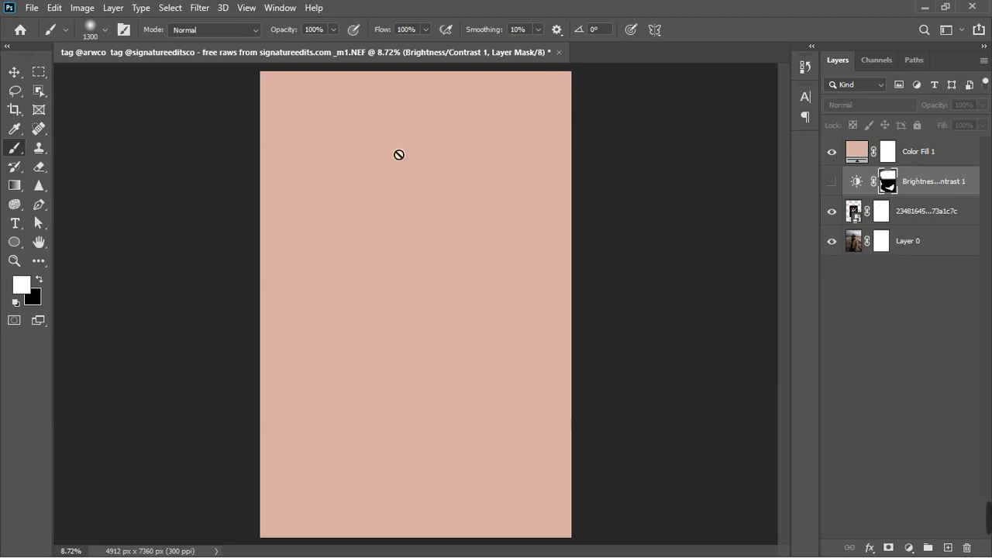
right_click(21, 161)
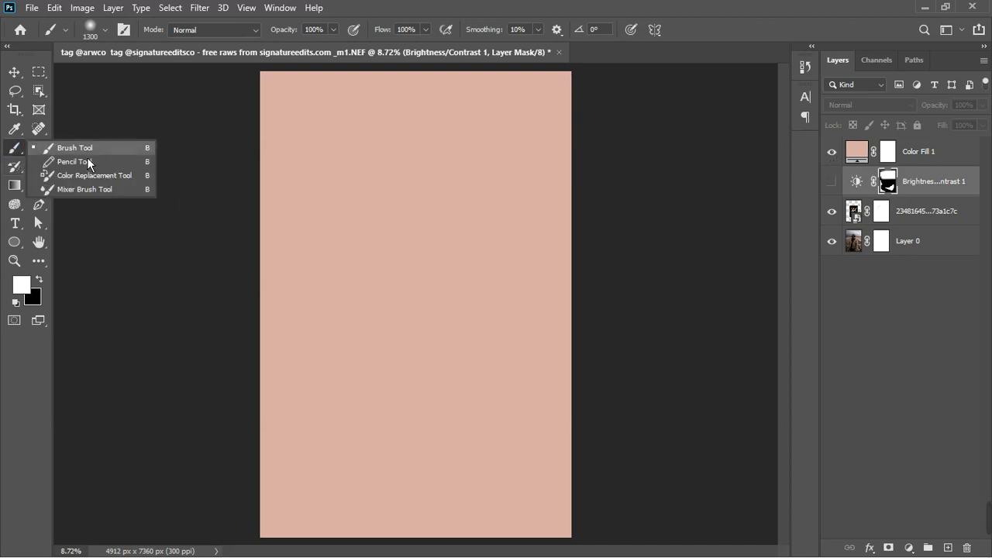
click(834, 183)
click(832, 151)
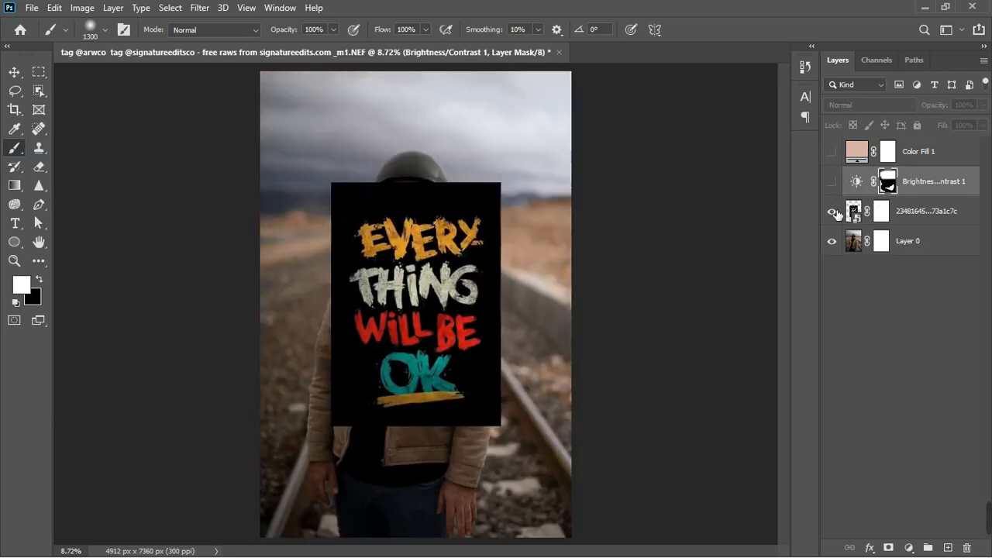
Step: Hide the poster layer to examine the man's photo up close and zoomed out, and show the poster again
click(835, 211)
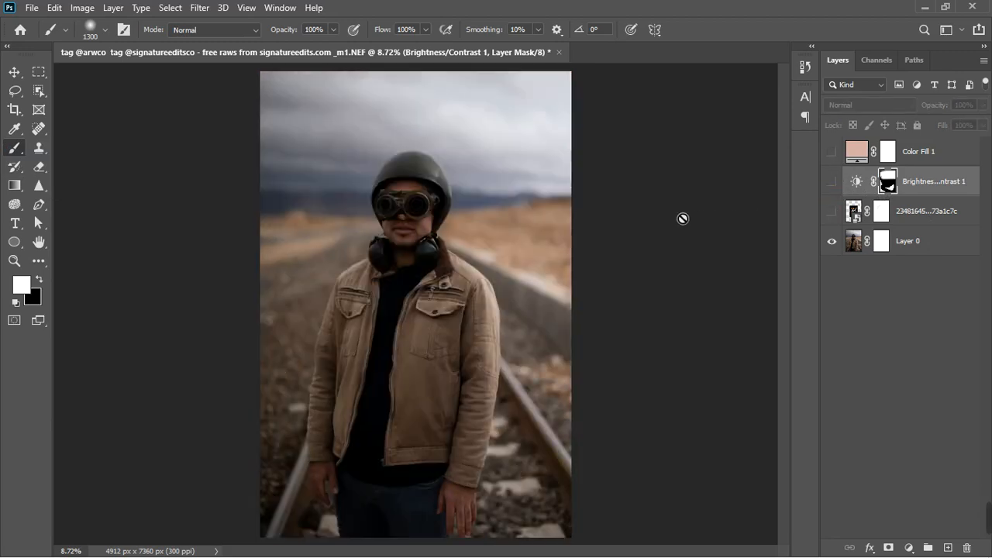
scroll(433, 267, up, 1)
scroll(448, 285, up, 1)
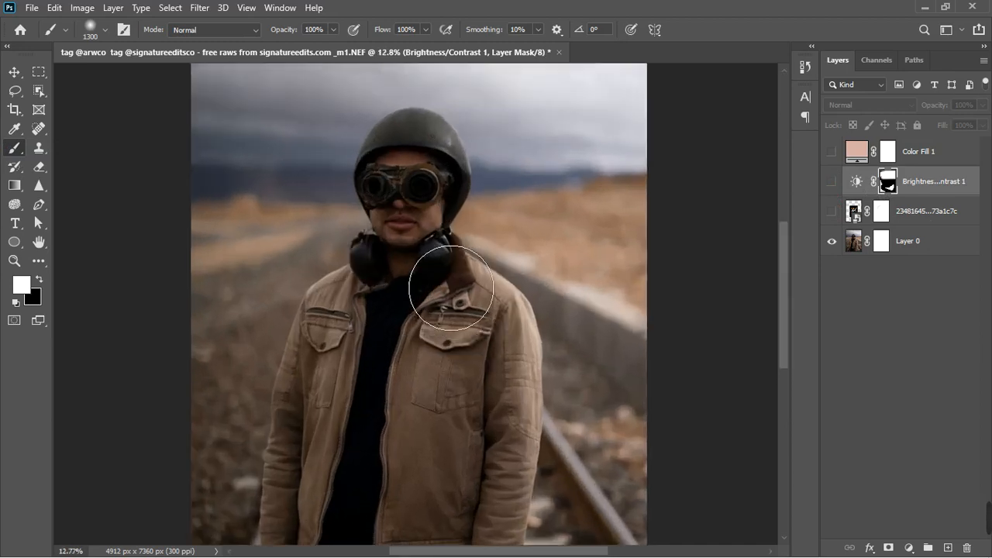
scroll(438, 279, down, 4)
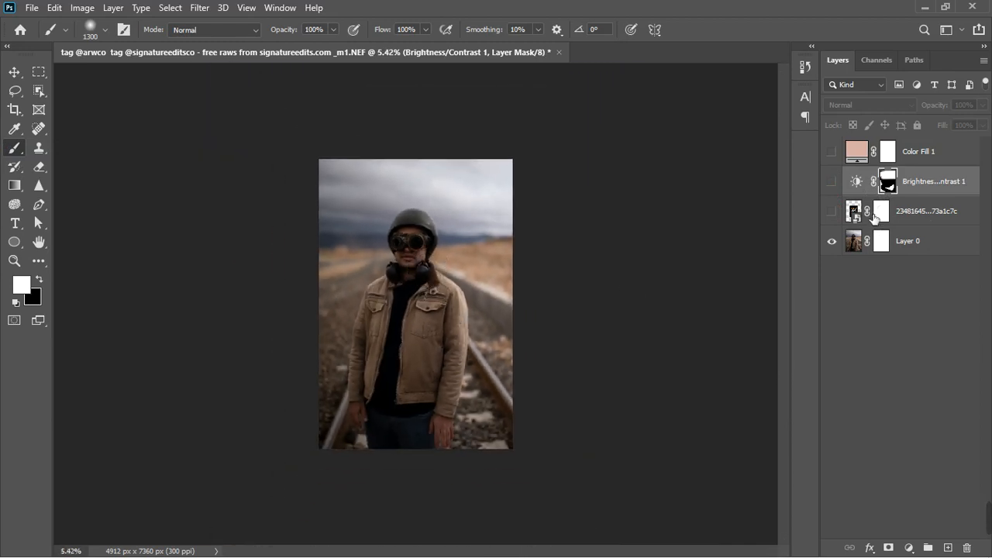
click(833, 212)
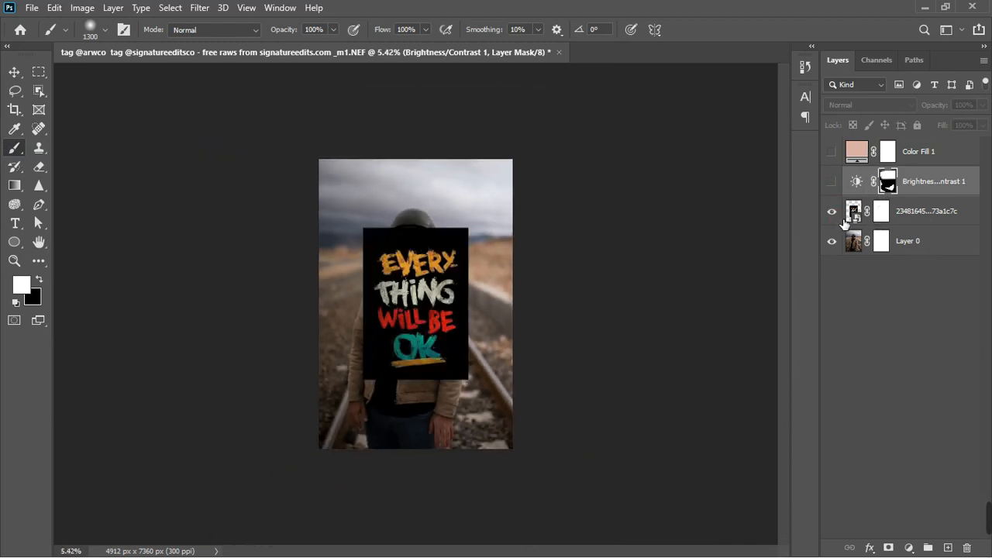